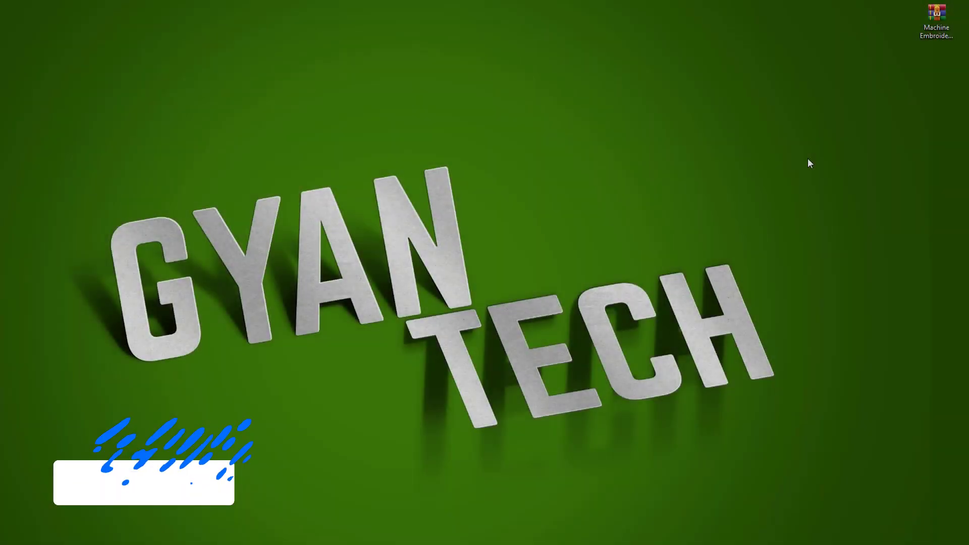
- Extract the Machine Embroidery Photoshop Actions archive onto the desktop using Extract Here
right_click(807, 159)
right_click(938, 14)
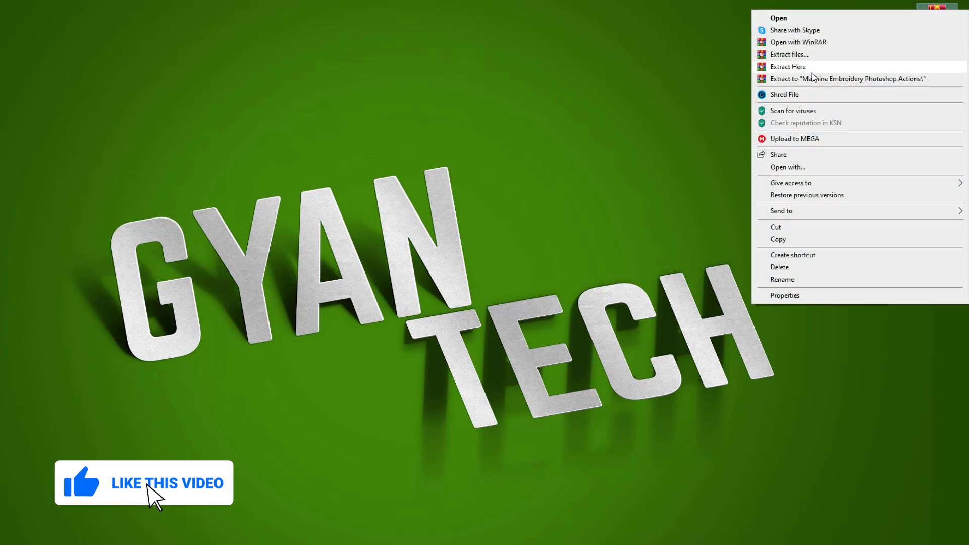
left_click(824, 83)
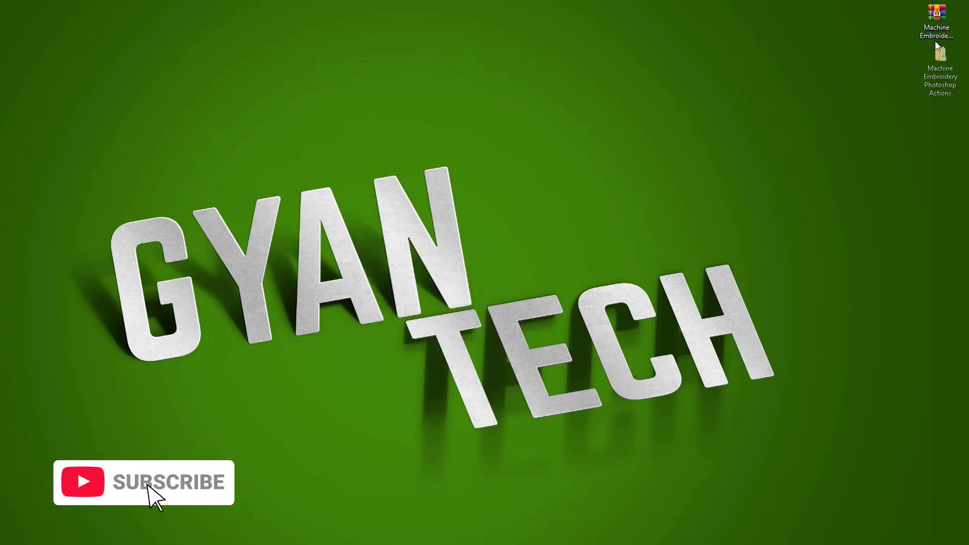
- Browse into the extracted folder's embroidery subfolder and refresh the file list
double_click(903, 29)
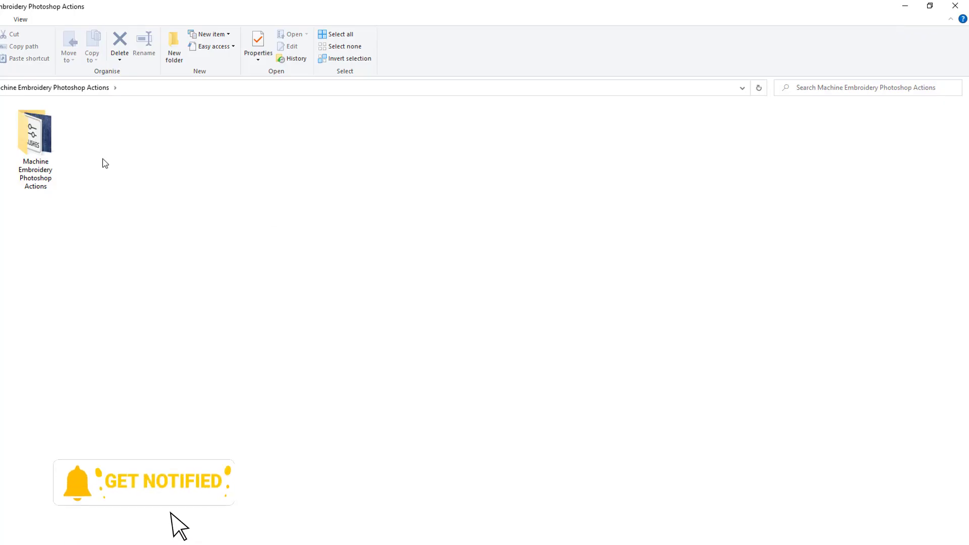
double_click(32, 141)
left_click_drag(240, 212, 71, 127)
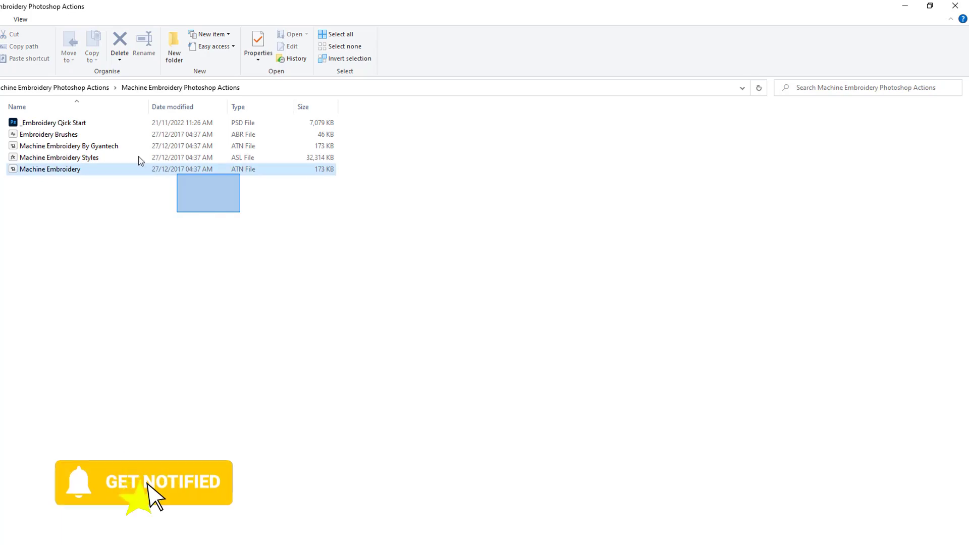
left_click(115, 207)
right_click(488, 234)
left_click(524, 278)
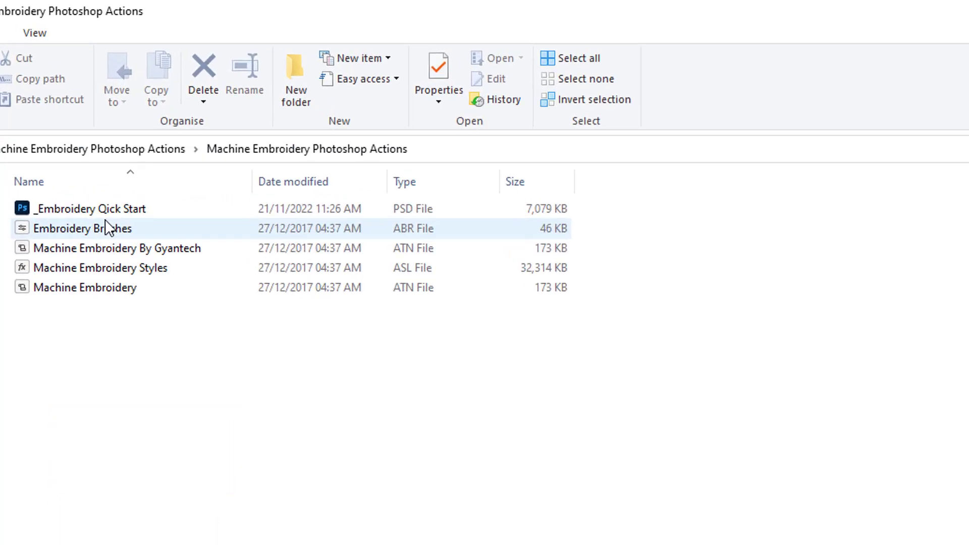
- Show the files as Large icons and open _Embroidery Qick Start.psd in Photoshop
left_click(25, 19)
left_click(101, 36)
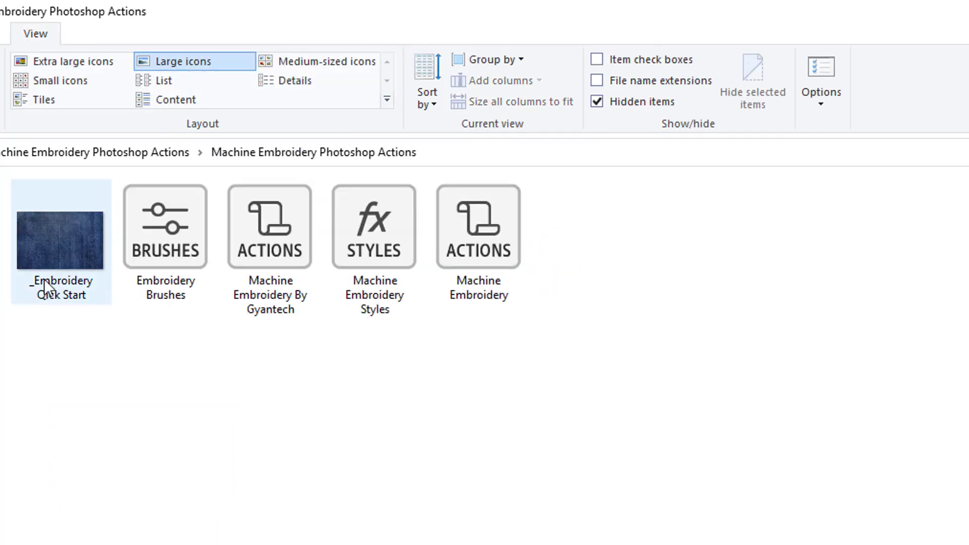
double_click(35, 261)
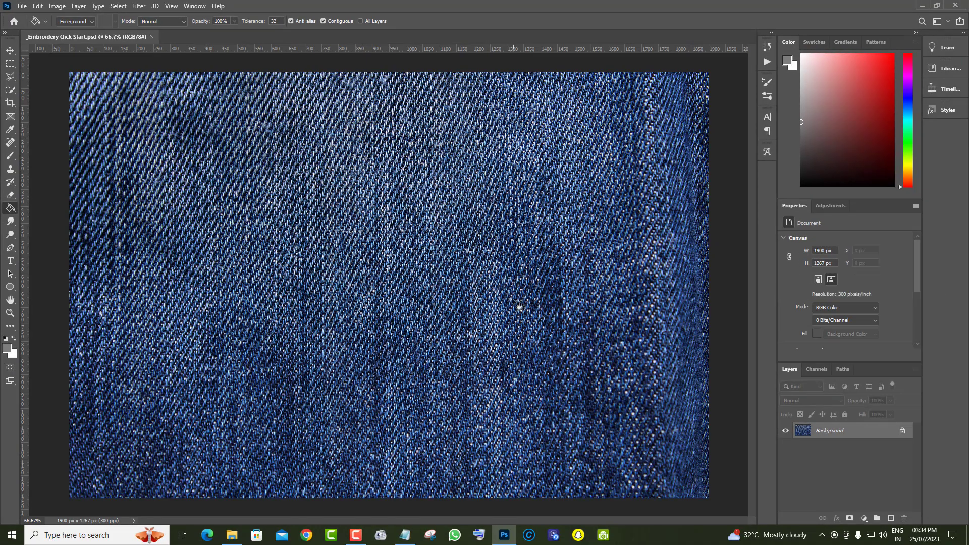
- Unlock and hide the denim layer, fill a new layer white, then start File > Open
left_click(902, 433)
left_click(784, 432)
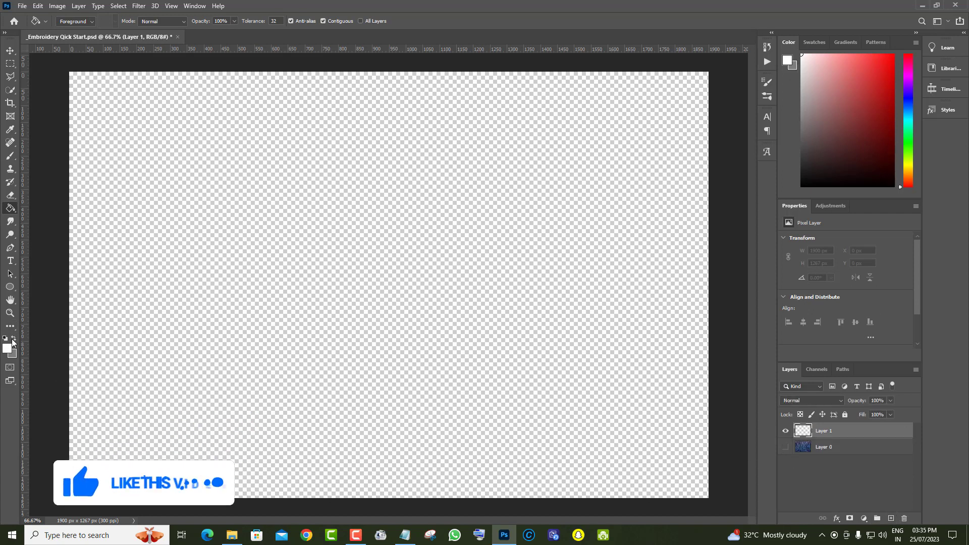
left_click(338, 264)
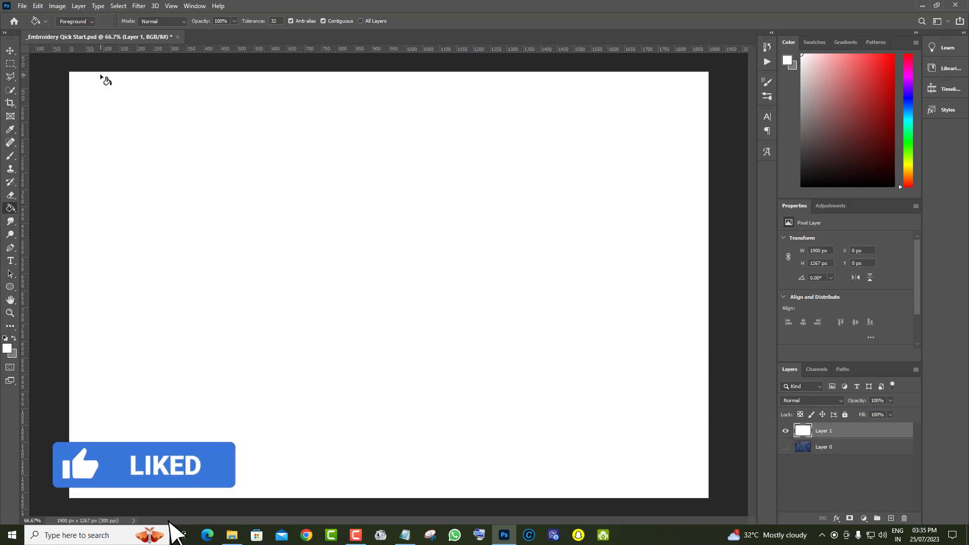
left_click(22, 6)
left_click(27, 26)
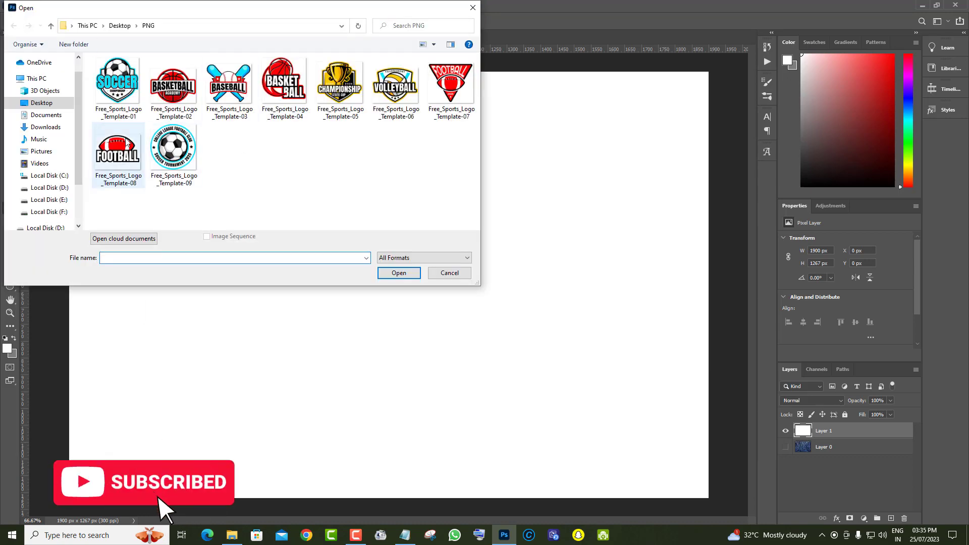
- Place Free_Sports_Logo_Template-04.png into the document as Layer 2, scaled to about 53%
left_click(402, 274)
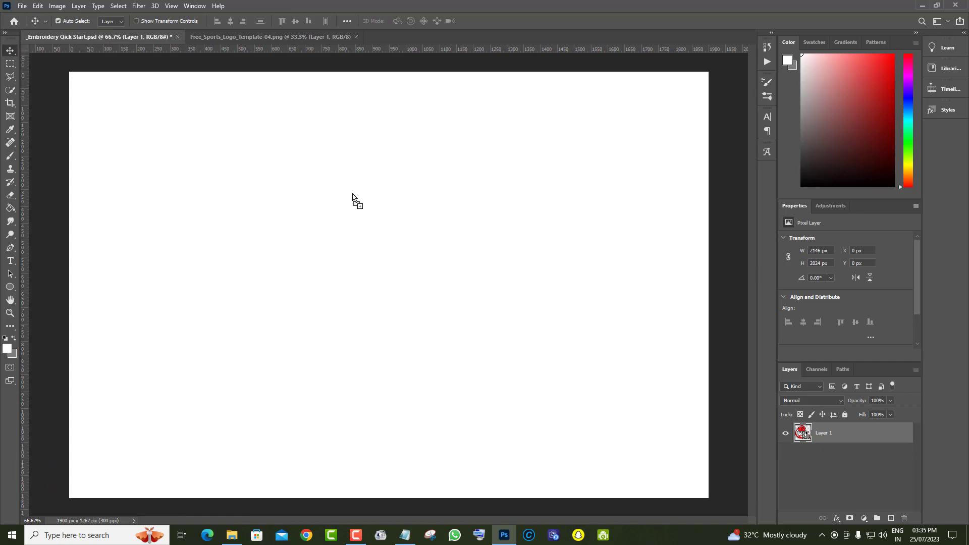
left_click_drag(371, 130, 371, 211)
left_click(37, 6)
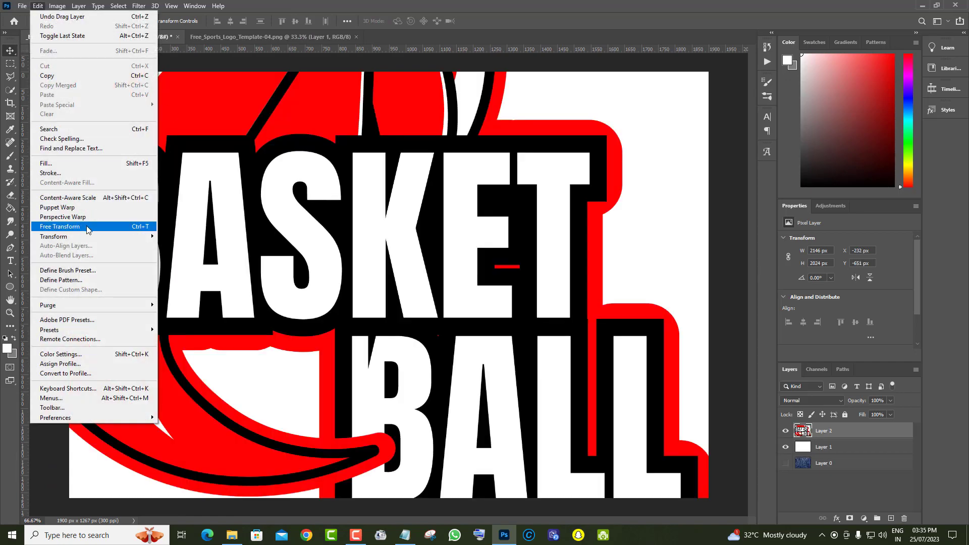
left_click(60, 219)
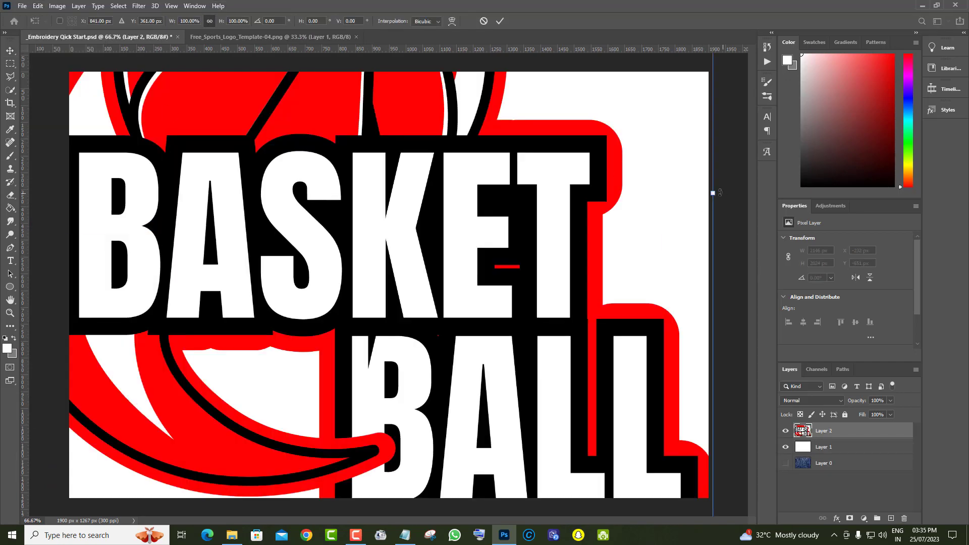
mouse_move(713, 193)
left_mouse_down()
mouse_move(367, 260)
mouse_move(477, 297)
left_mouse_up()
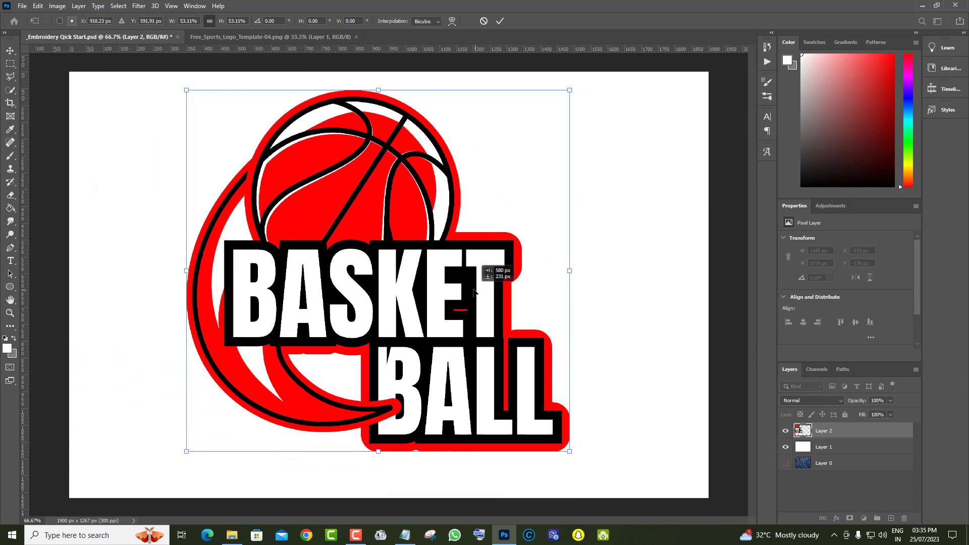
left_click(14, 55)
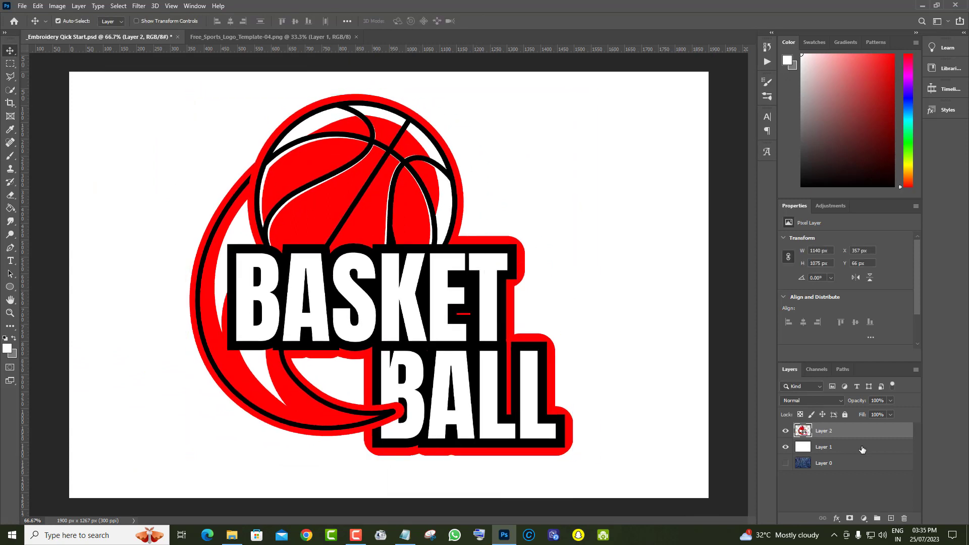
- Add a Pattern Overlay to the logo layer using Patch Pattern
double_click(900, 432)
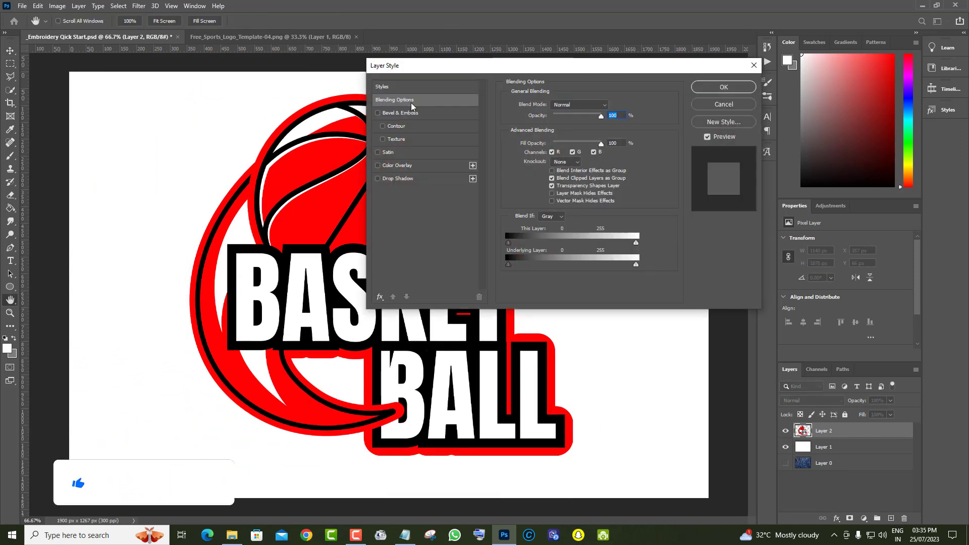
left_click(564, 305)
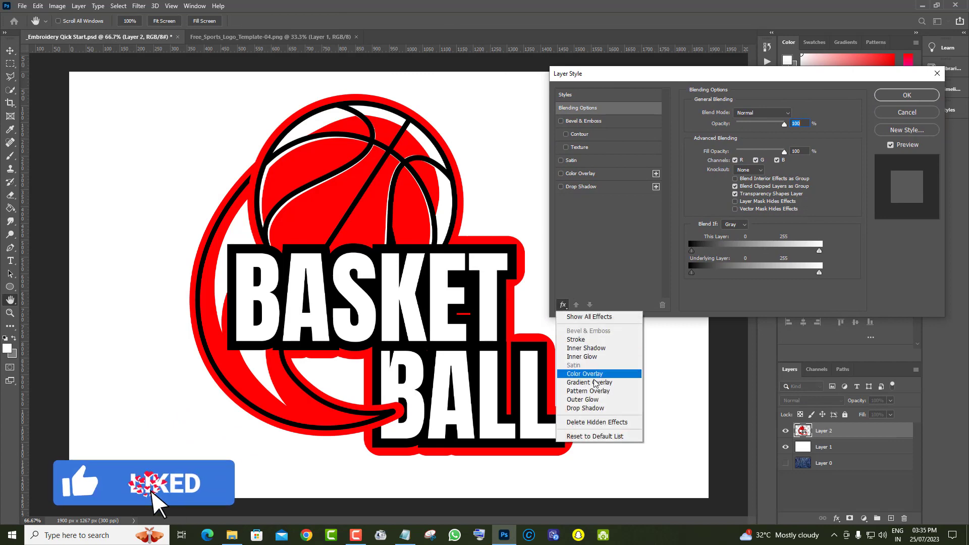
left_click(588, 390)
left_click(753, 113)
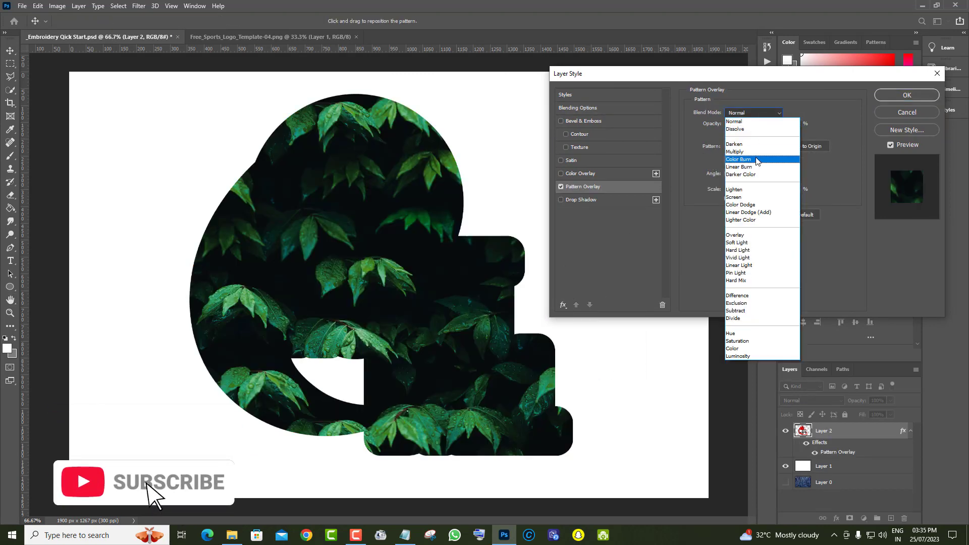
left_click(749, 158)
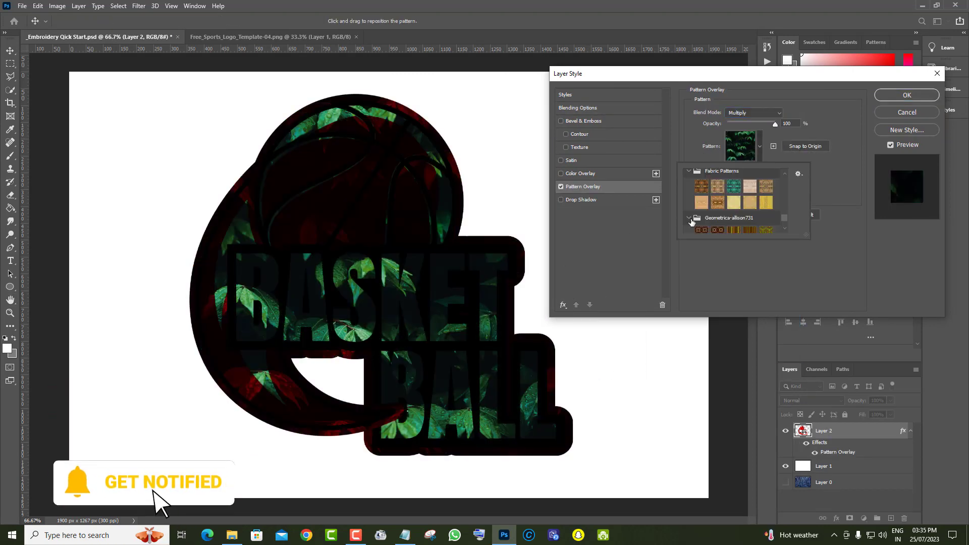
scroll(707, 218, "up", 2)
scroll(716, 219, "up", 2)
scroll(732, 220, "up", 2)
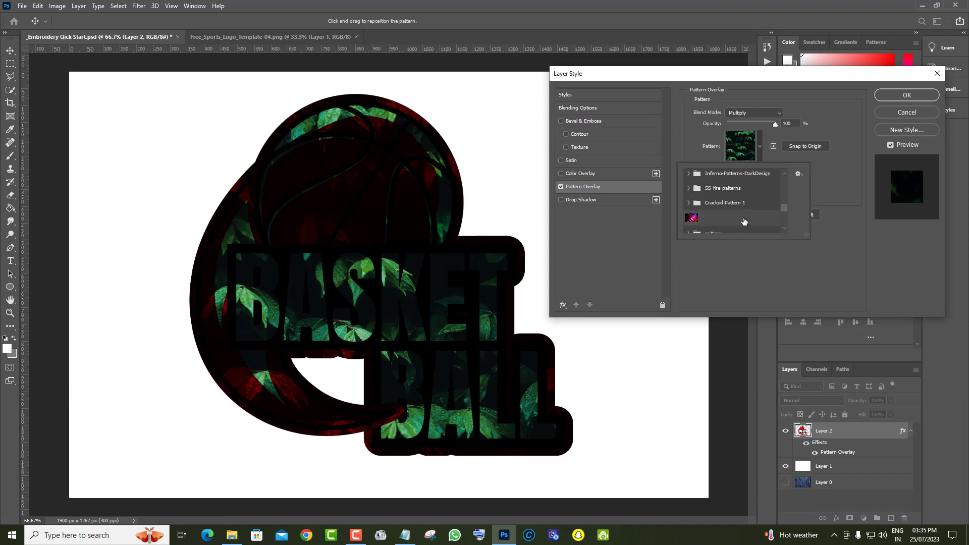
scroll(744, 221, "up", 2)
scroll(732, 220, "up", 3)
scroll(716, 218, "up", 2)
left_click(703, 215)
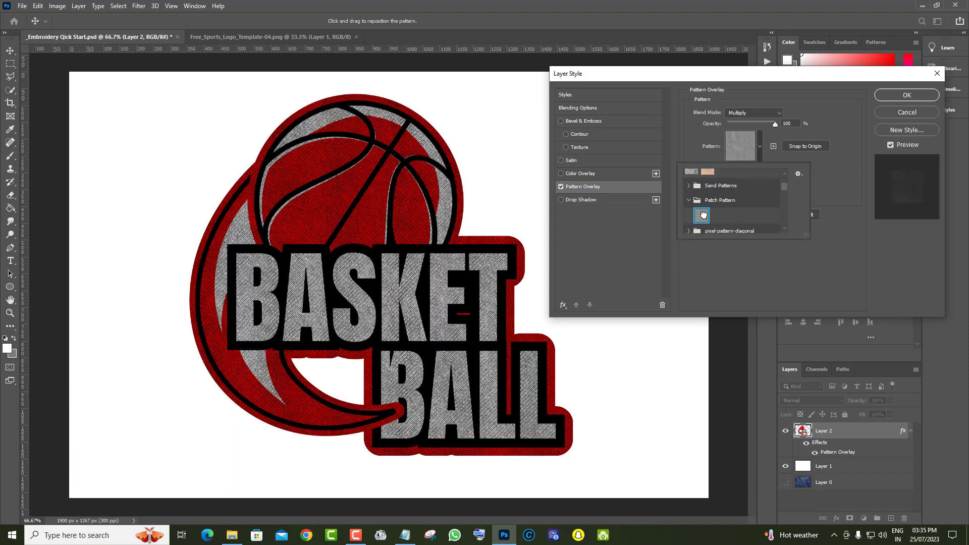
left_click(818, 252)
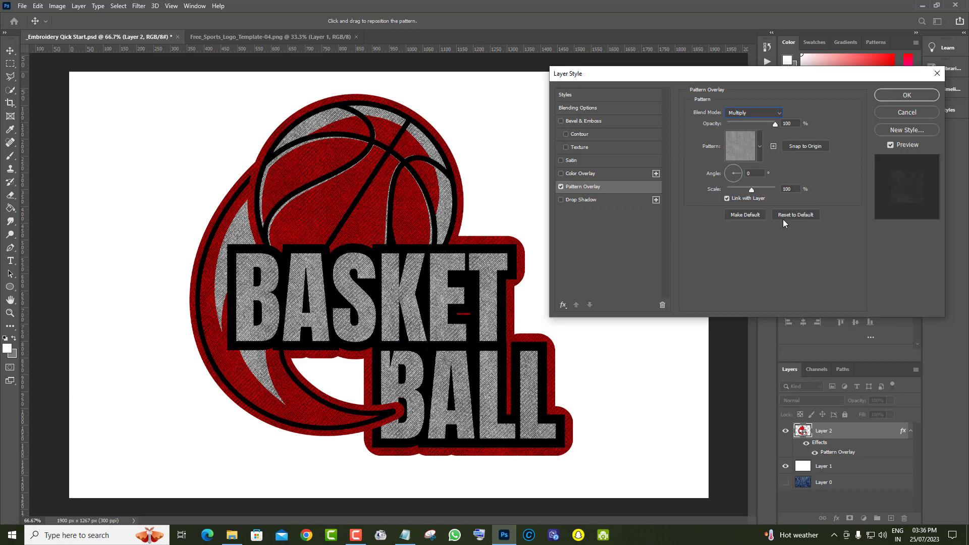
- Set the overlay to Hard Light at about 93% scale, apply it, and zoom to inspect
left_click(749, 113)
left_click(749, 250)
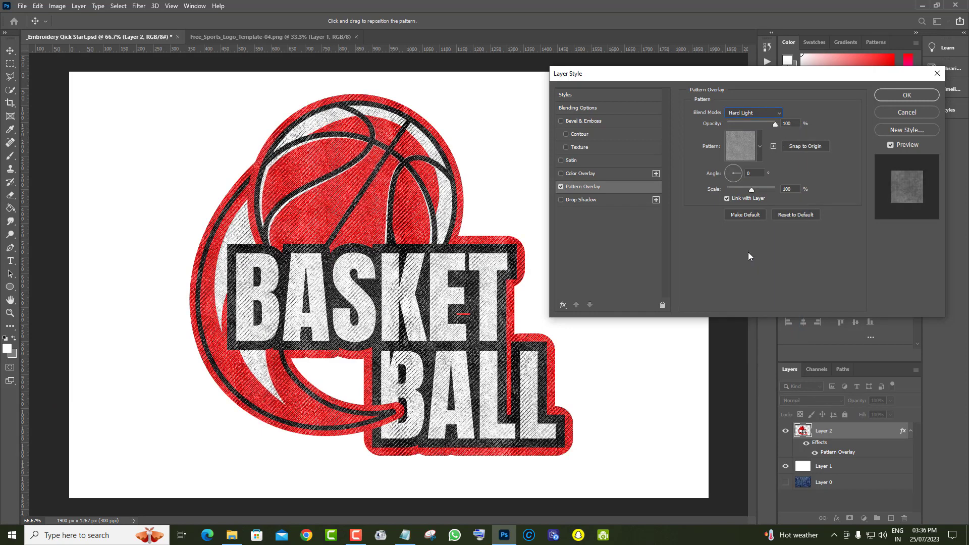
left_click(759, 113)
left_click(749, 242)
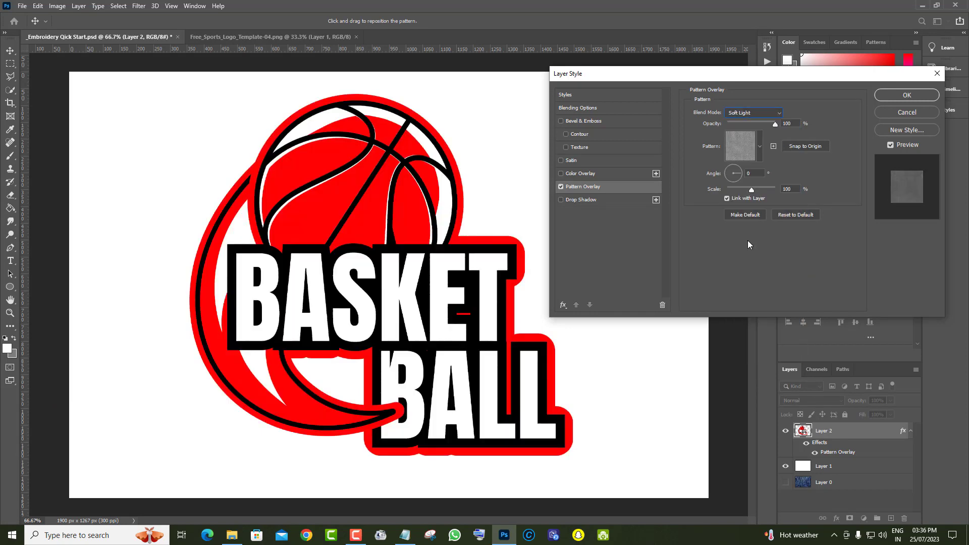
left_click(750, 116)
left_click(743, 250)
left_click_drag(752, 190, 750, 189)
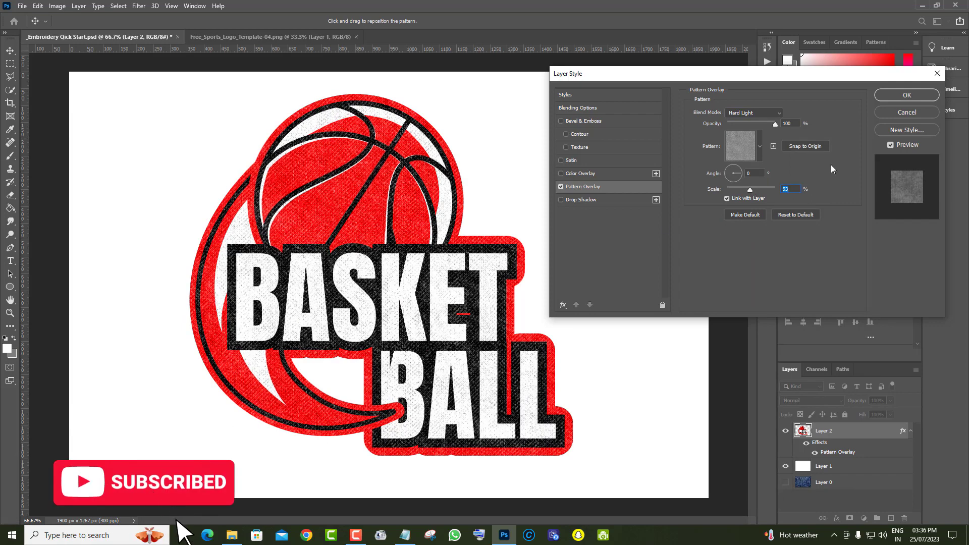
left_click(907, 95)
left_click(9, 313)
left_click(431, 327)
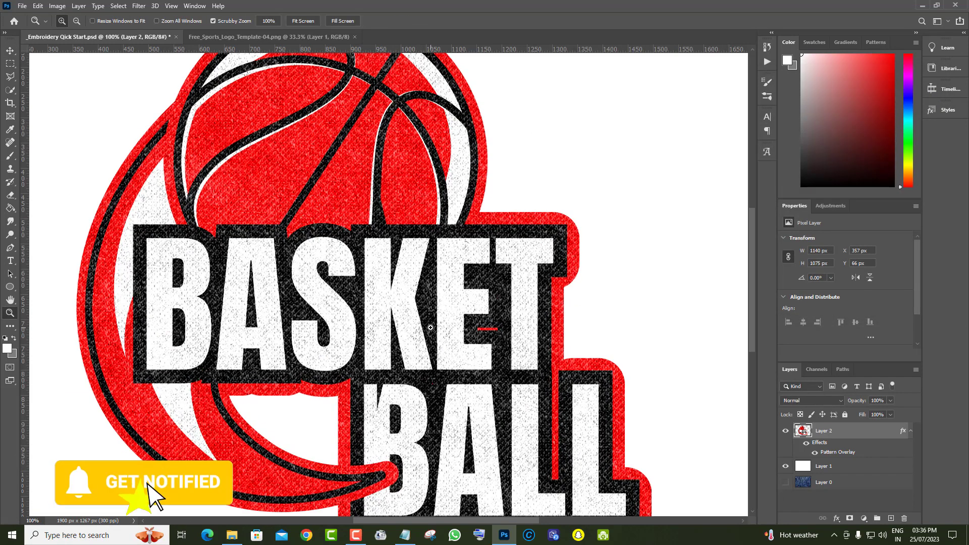
left_click_drag(411, 195, 393, 194)
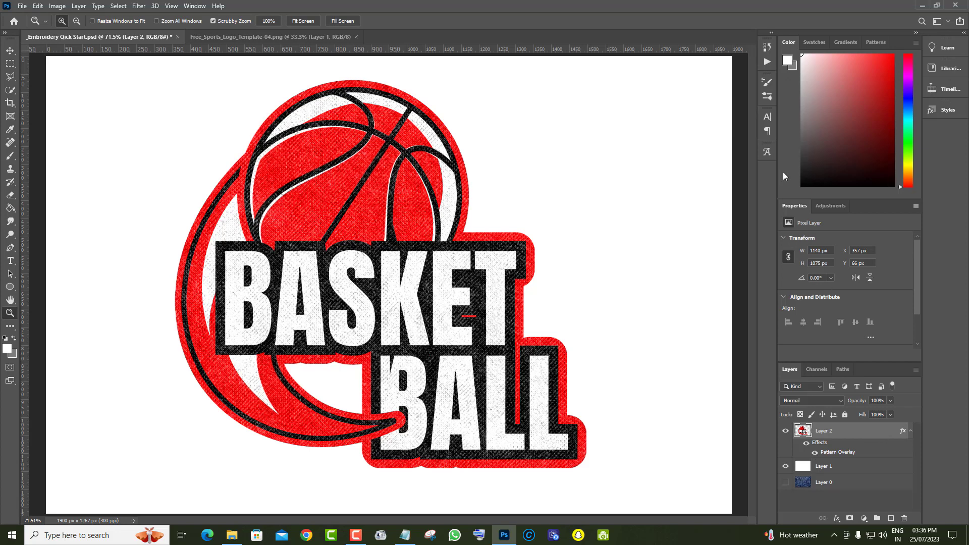
- Run the Simple Stitch Short action and show the logo layer beneath the stitching
left_click(766, 62)
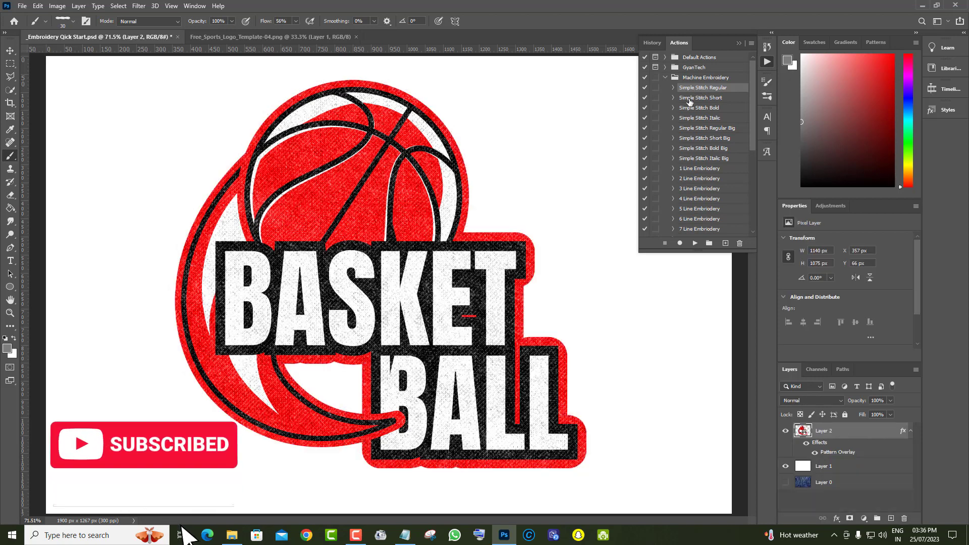
left_click(689, 99)
left_click(695, 244)
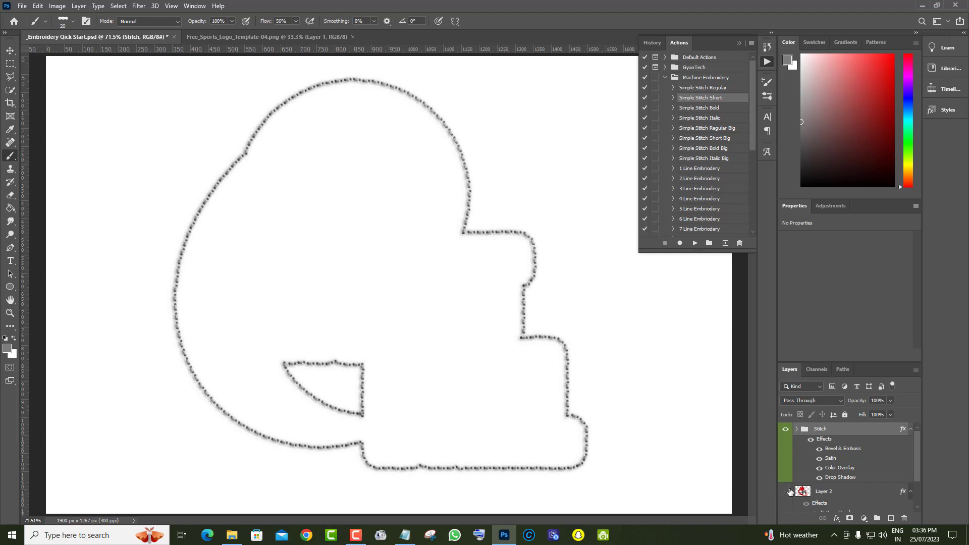
left_click(785, 492)
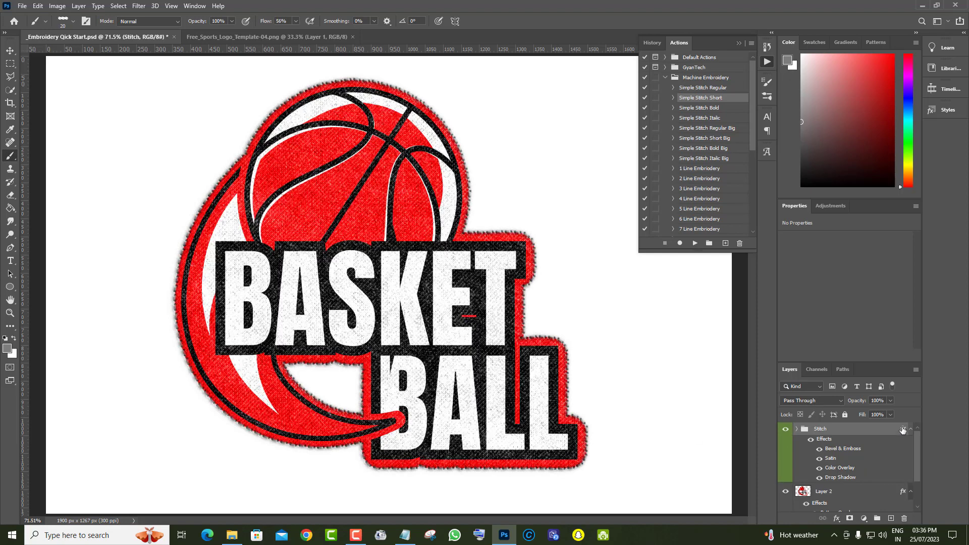
- Try orange, magenta and blue thread colours in the Stitch Color Overlay, then cancel
double_click(903, 430)
left_click(580, 173)
left_click(794, 114)
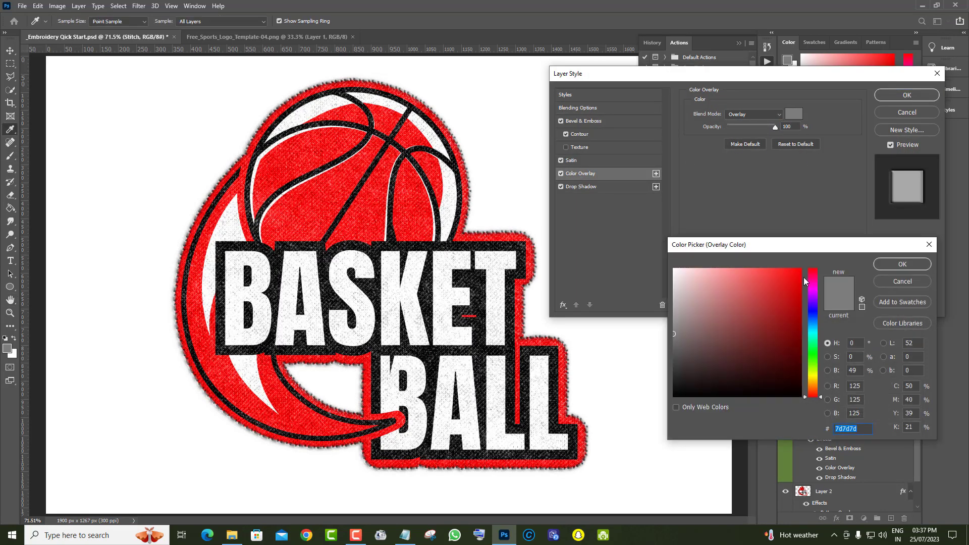
left_click(812, 383)
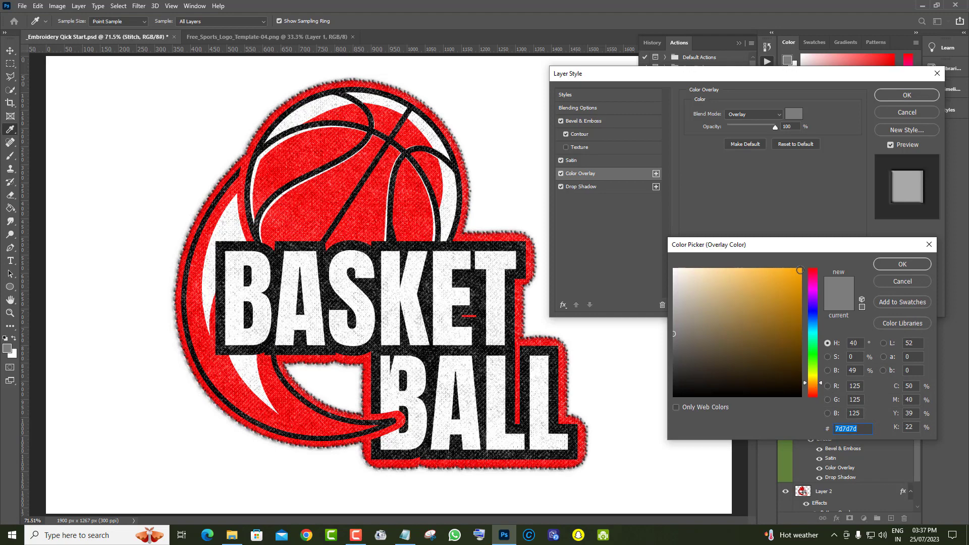
left_click_drag(812, 290, 814, 310)
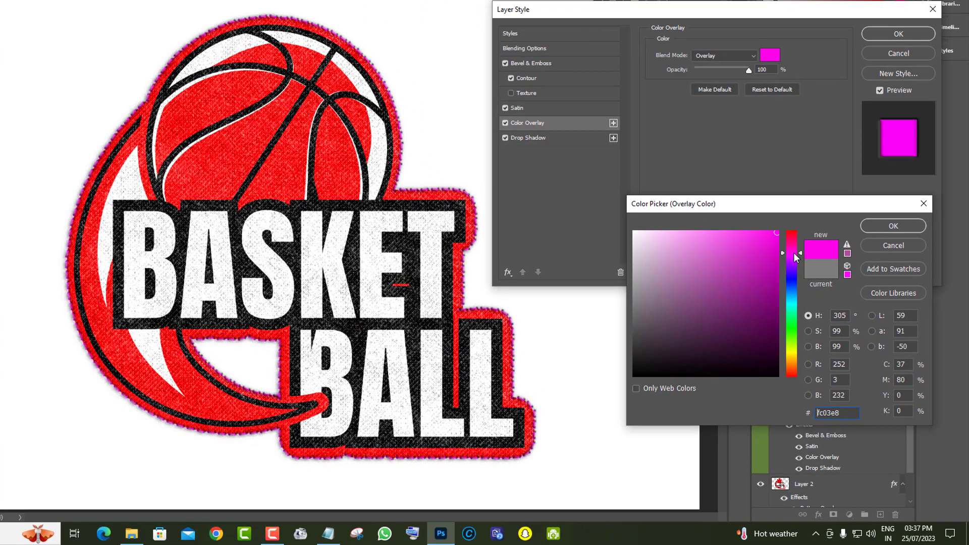
left_click(892, 246)
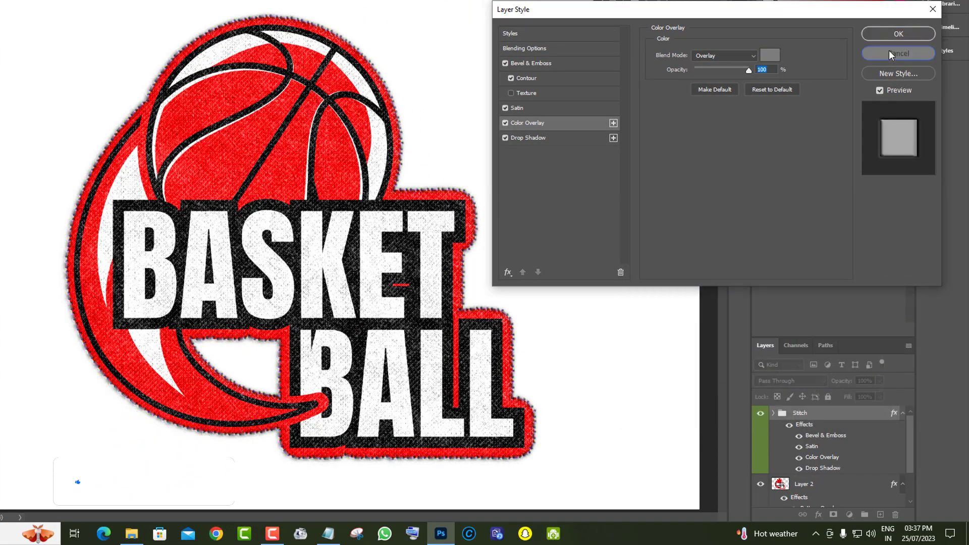
left_click(890, 51)
- Run the Simple Stitch Bold action and show the logo layer inside the stitched outline
left_click(662, 48)
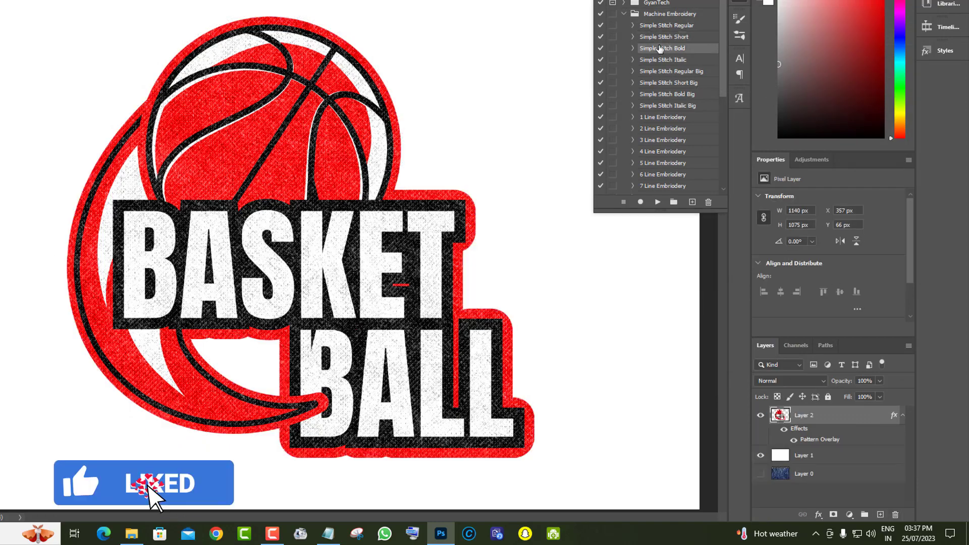
left_click(657, 202)
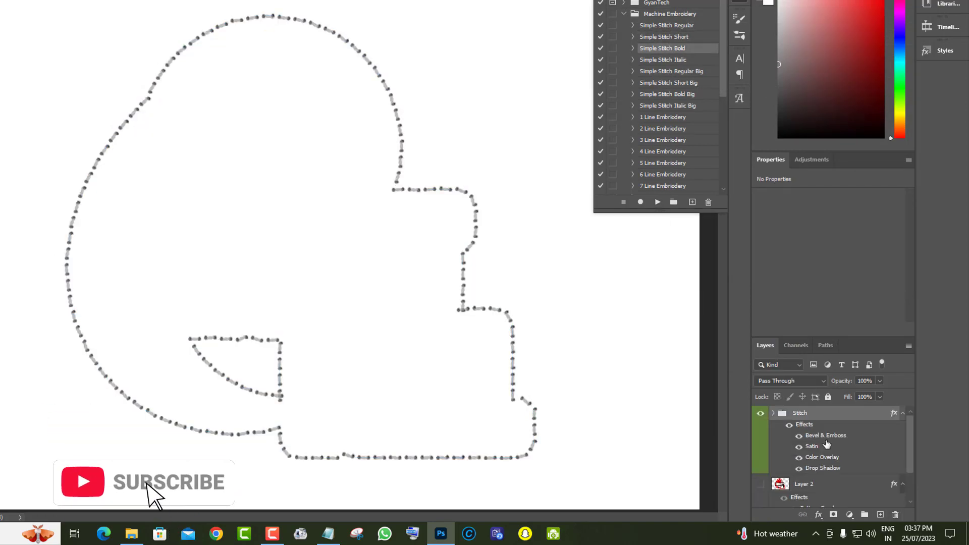
left_click(760, 485)
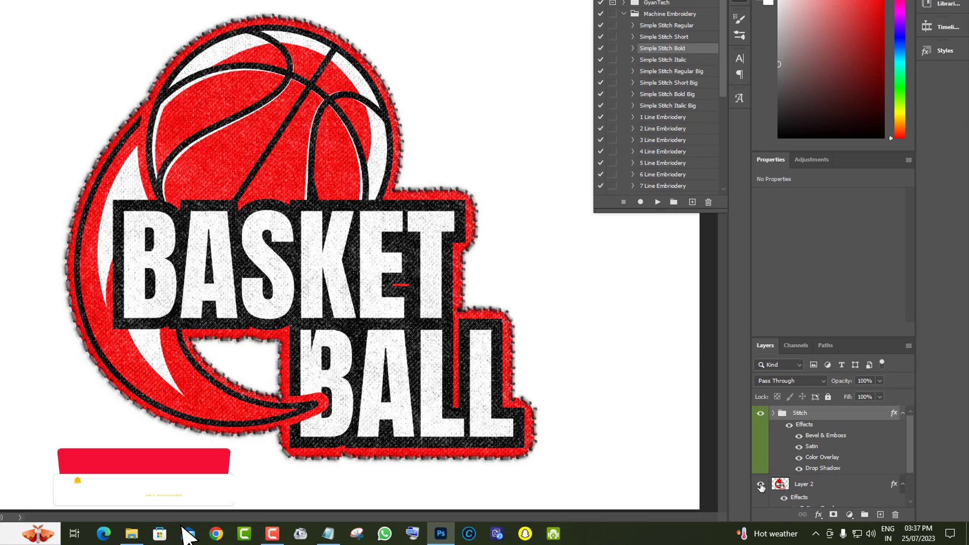
- Set the stitch Color Overlay to yellow-green, accept it, then delete the stitch layer
double_click(895, 414)
left_click(527, 122)
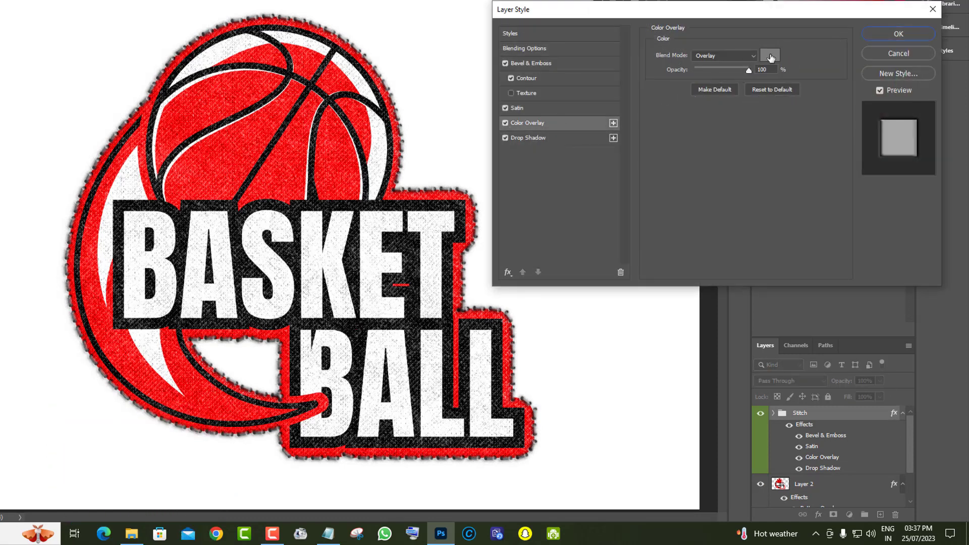
left_click(769, 55)
left_click(791, 277)
left_click_drag(792, 276, 792, 347)
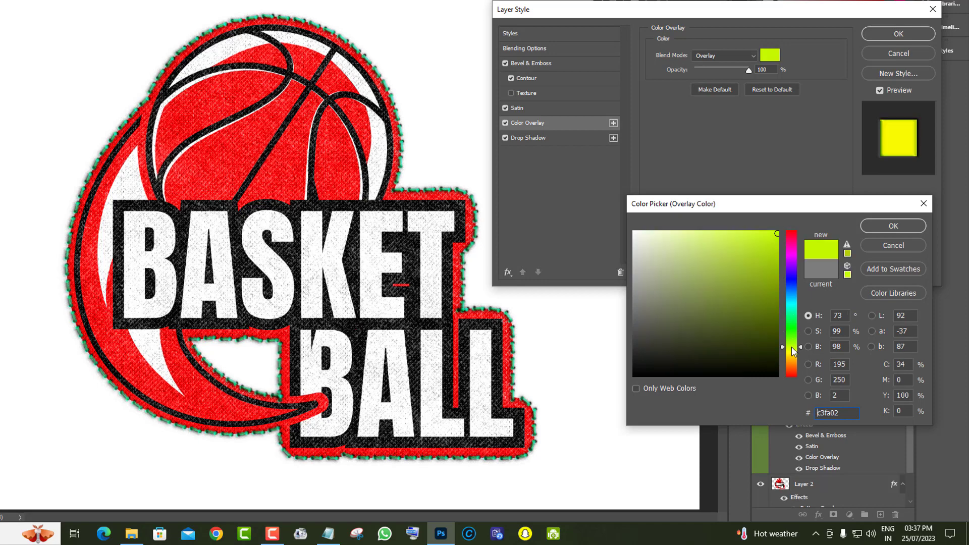
left_click(917, 228)
left_click(899, 34)
left_click(896, 514)
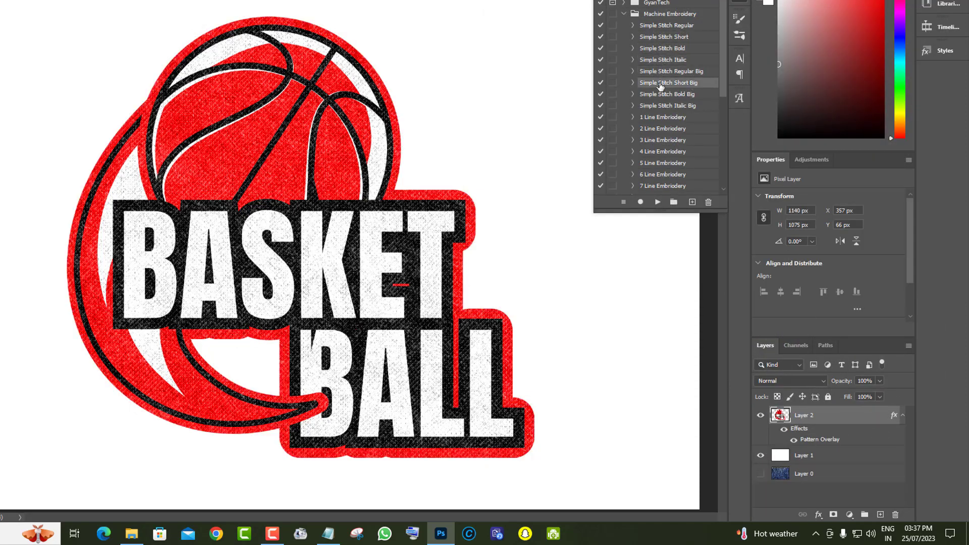
- Run Simple Stitch Short Big and show the logo layer under the grey dashed stitches
left_click(658, 202)
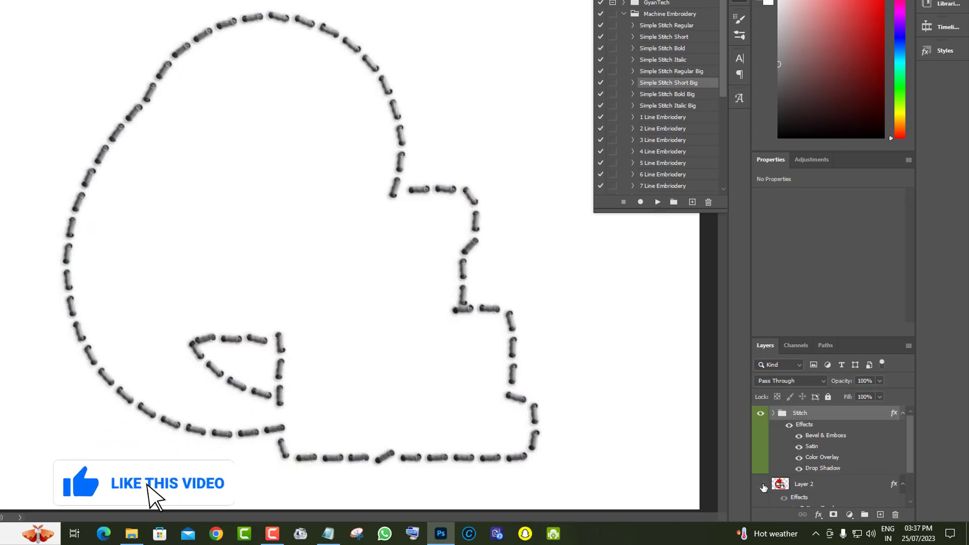
left_click(761, 485)
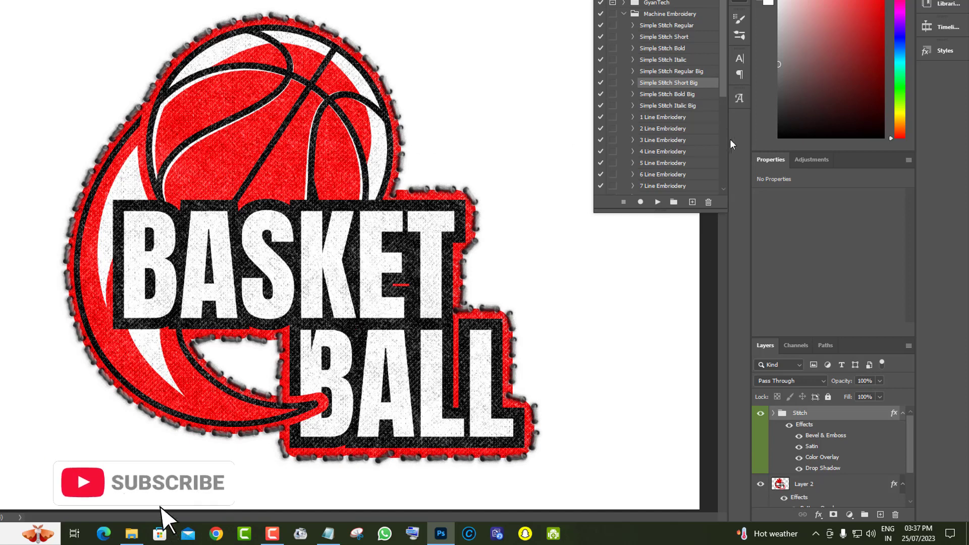
- Preview red and green thread colours in the Stitch Color Overlay, then close without keeping them
double_click(894, 414)
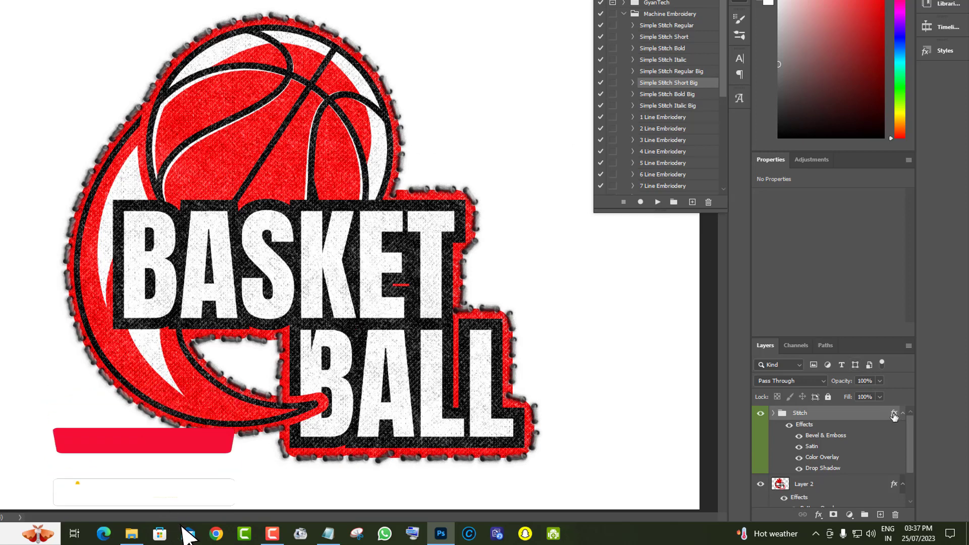
left_click(525, 123)
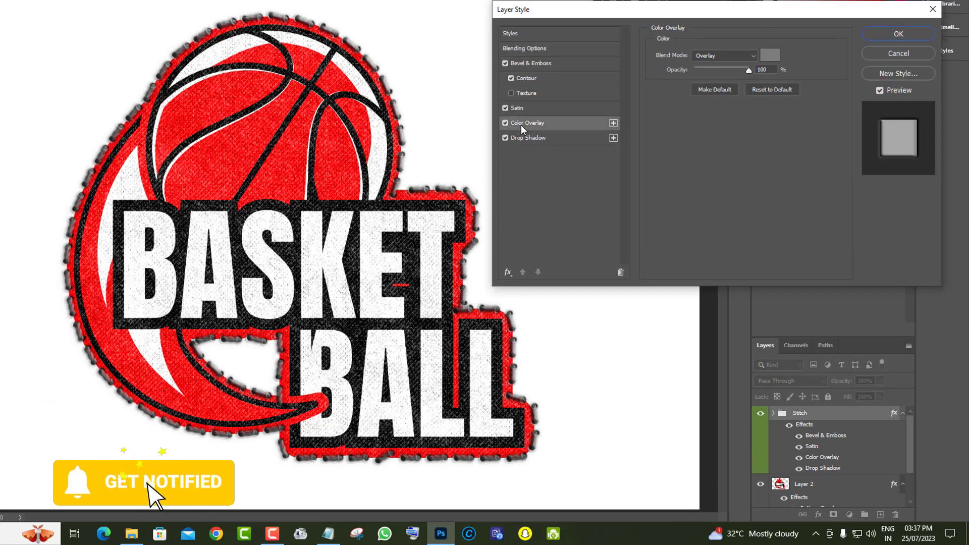
left_click(770, 55)
left_click(774, 239)
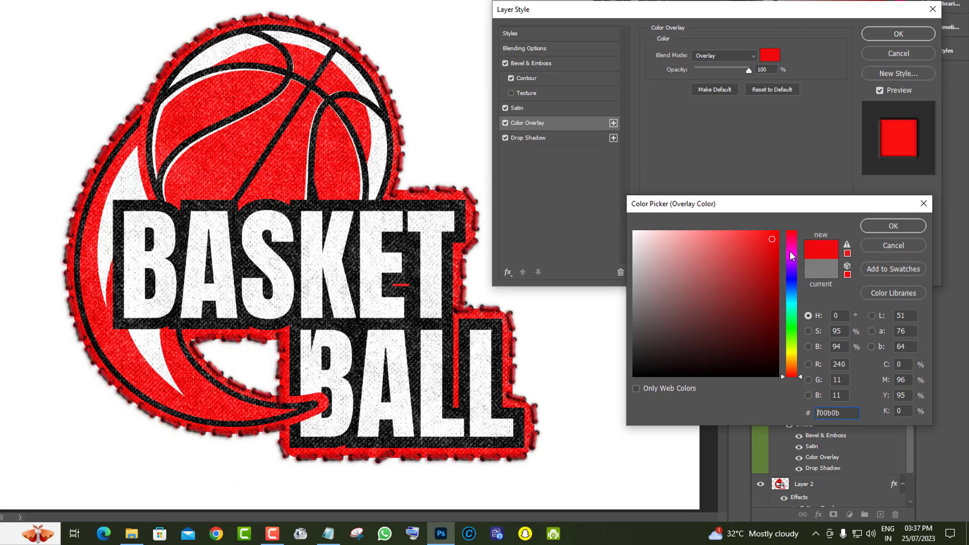
left_click_drag(792, 275, 791, 345)
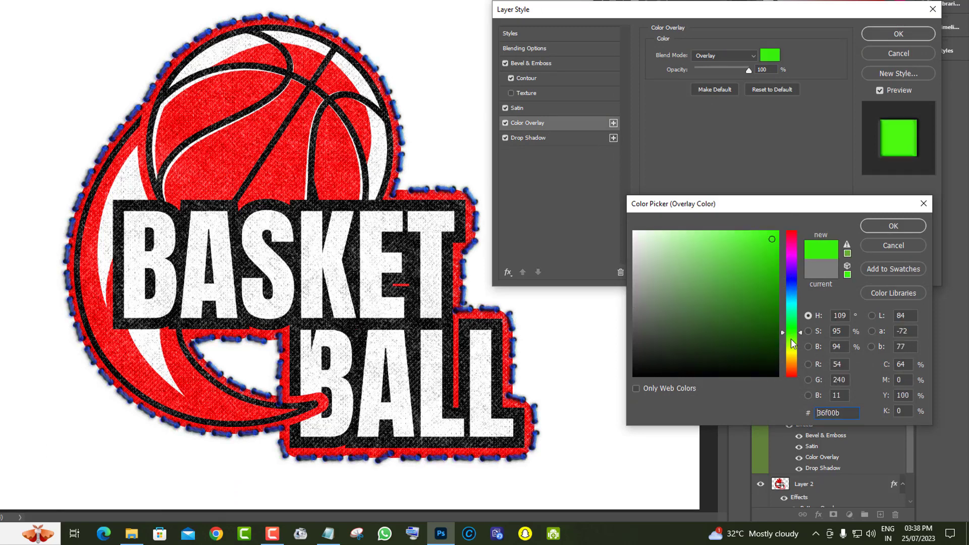
left_click(883, 246)
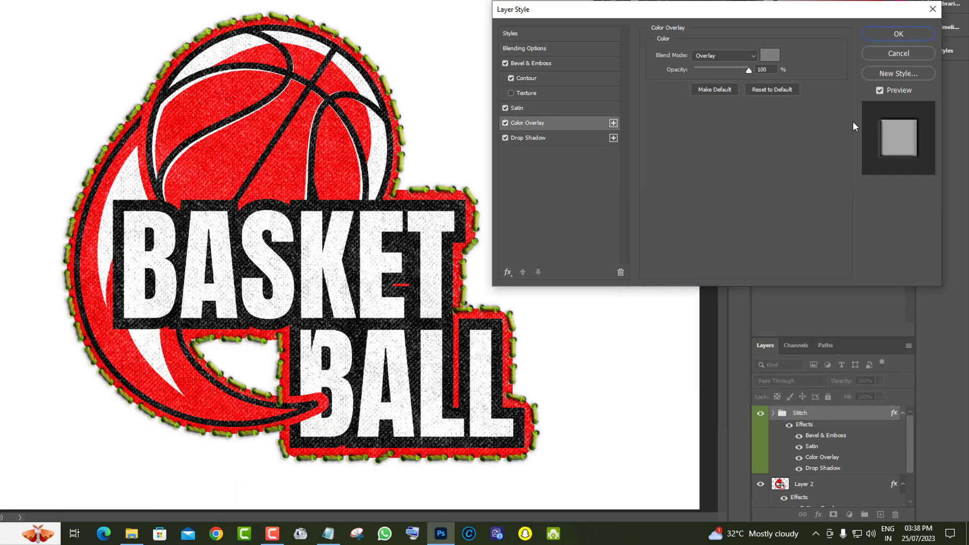
left_click(903, 53)
- Drag the Stitch group to the trash to remove the dashed stitching
left_click_drag(870, 420, 882, 472)
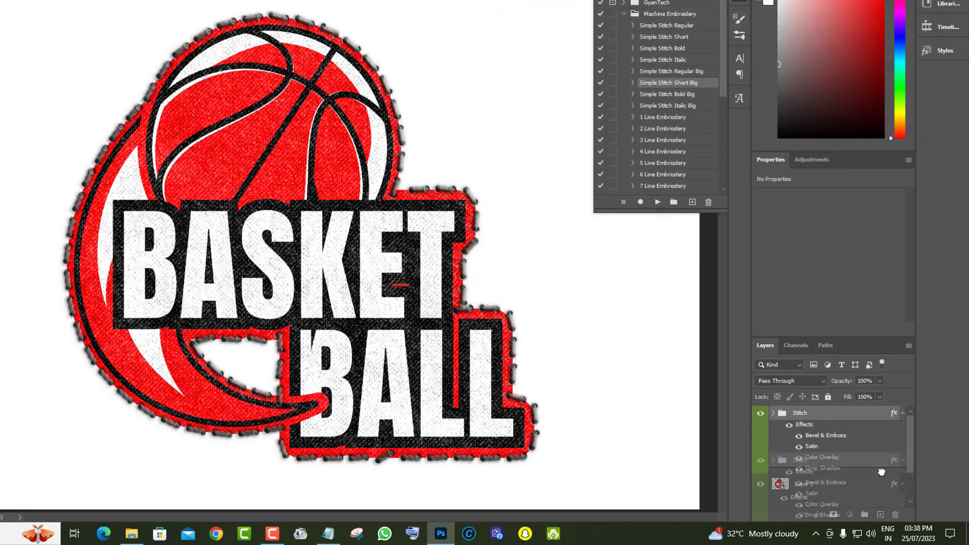
left_click_drag(895, 515, 896, 514)
scroll(665, 98, "down", 1)
scroll(666, 98, "down", 1)
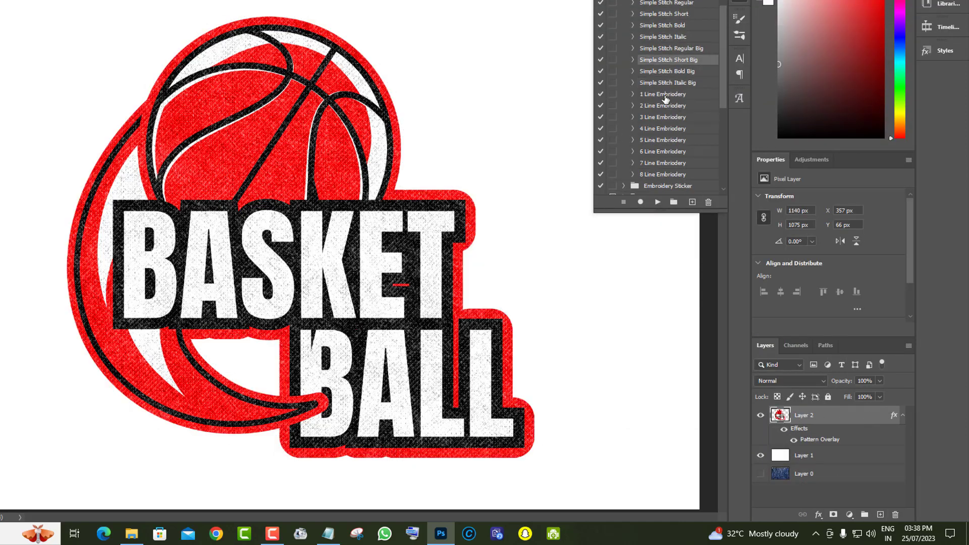
- Run the 1 Line Embroidery action and show the logo layer under the stitched outline
left_click(663, 205)
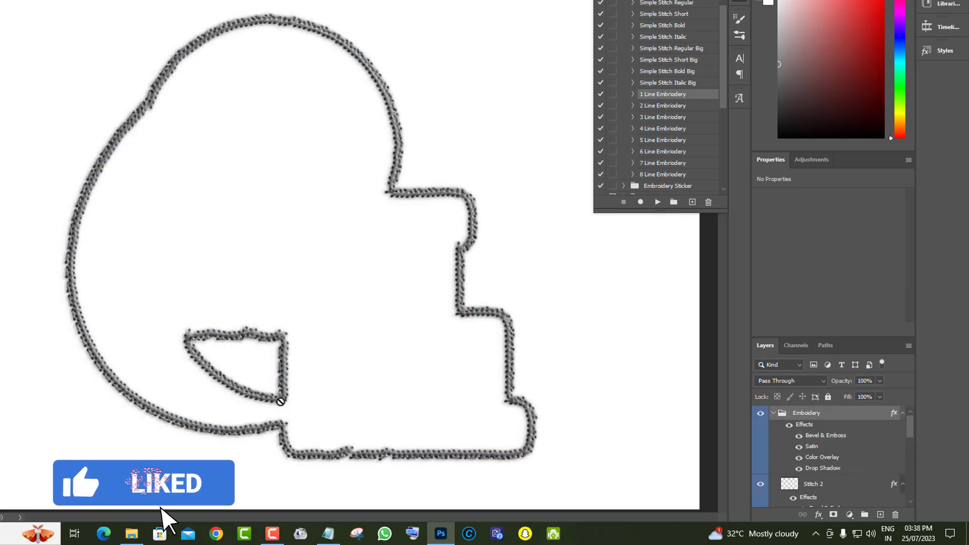
left_click(761, 484)
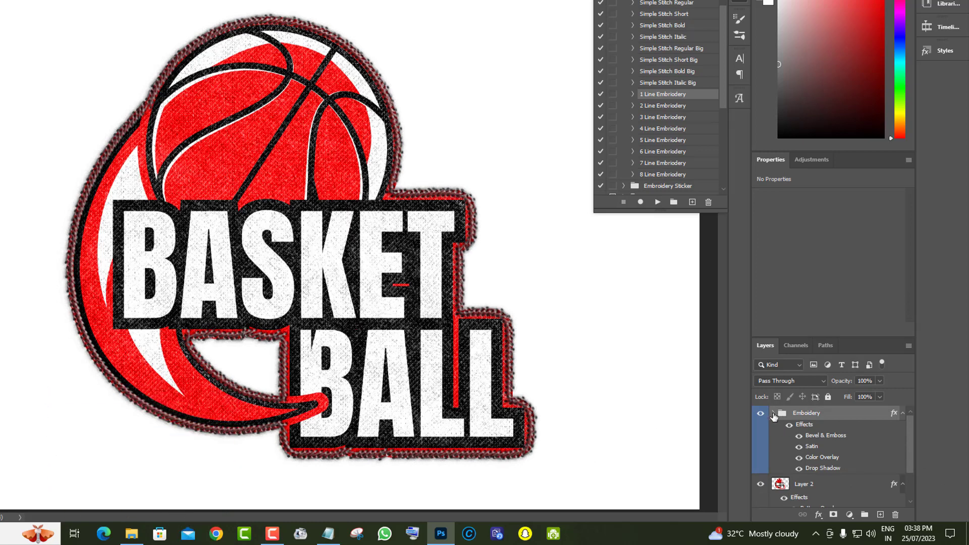
scroll(864, 480, "down", 2)
scroll(809, 437, "up", 2)
- Give Stitch 1 in the Embroidery group a blue Color Overlay
left_click(773, 413)
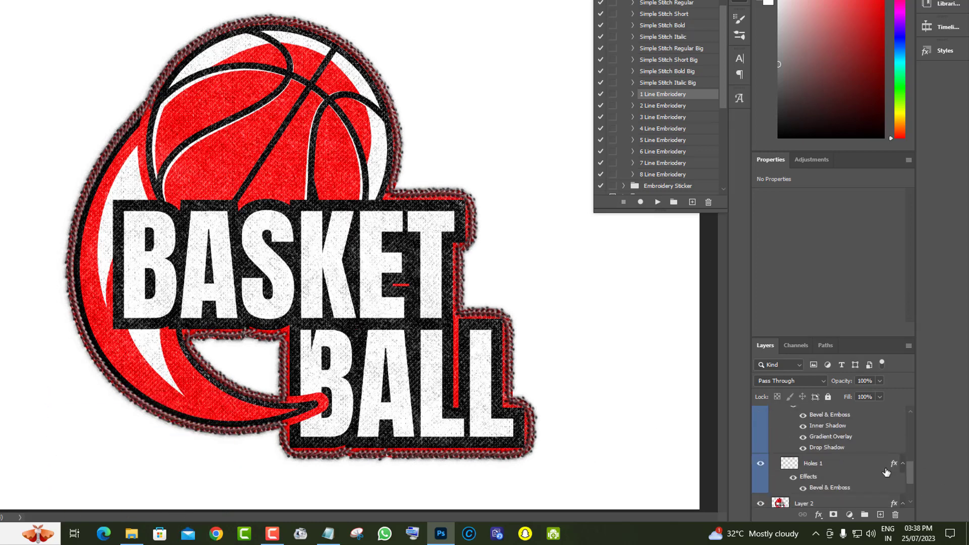
scroll(858, 455, "down", 3)
left_click(900, 449)
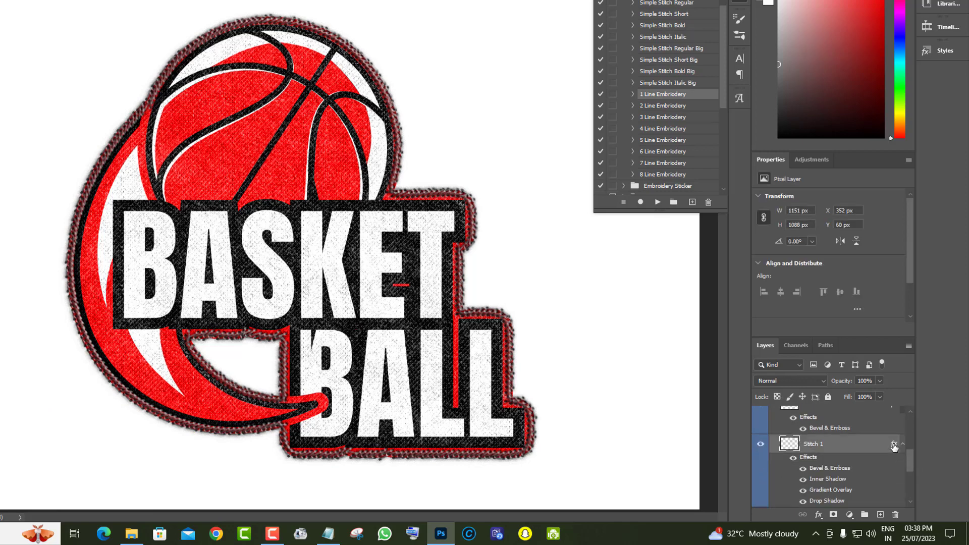
double_click(894, 447)
left_click(508, 273)
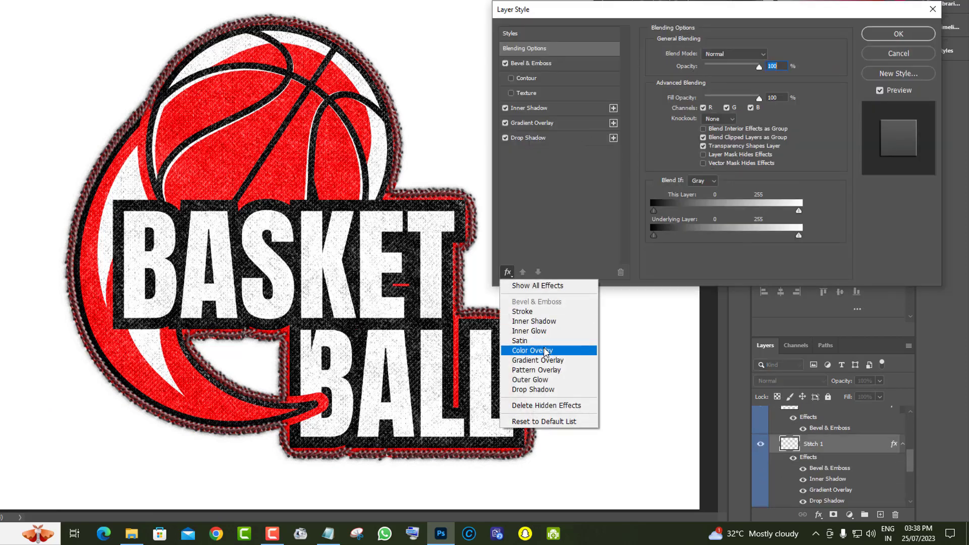
left_click(536, 352)
left_click(775, 58)
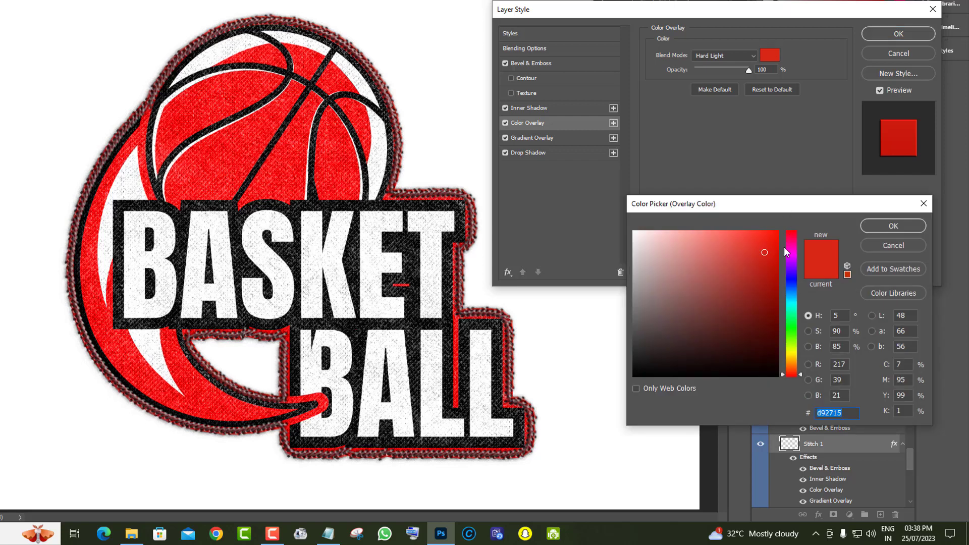
left_click(792, 278)
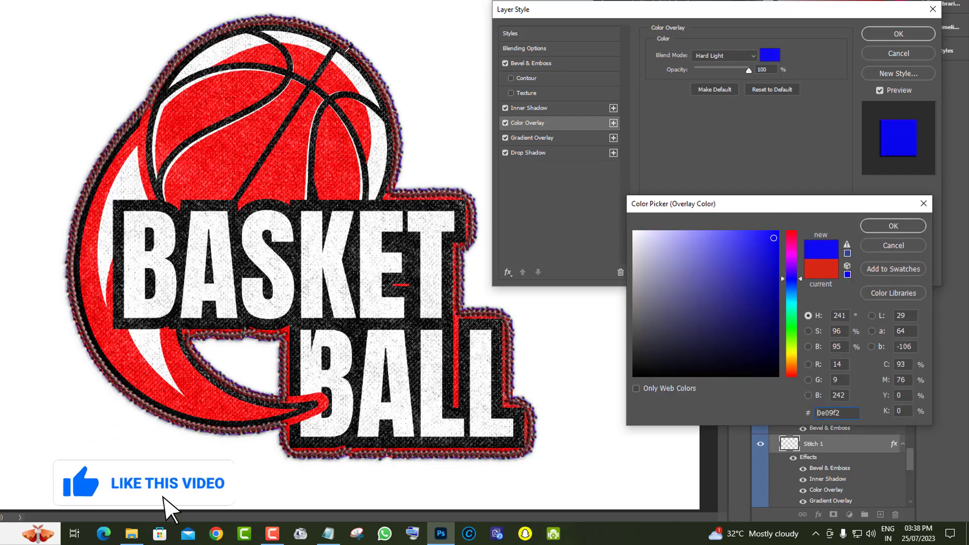
left_click(919, 225)
left_click(904, 35)
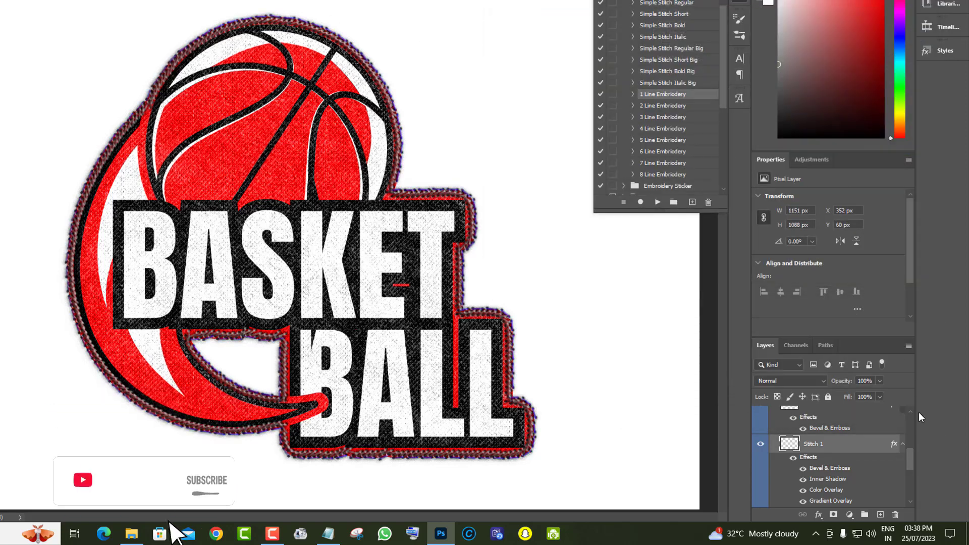
- Give Stitch 2 a green #41fa08 Hard Light Color Overlay
scroll(894, 470, "down", 1)
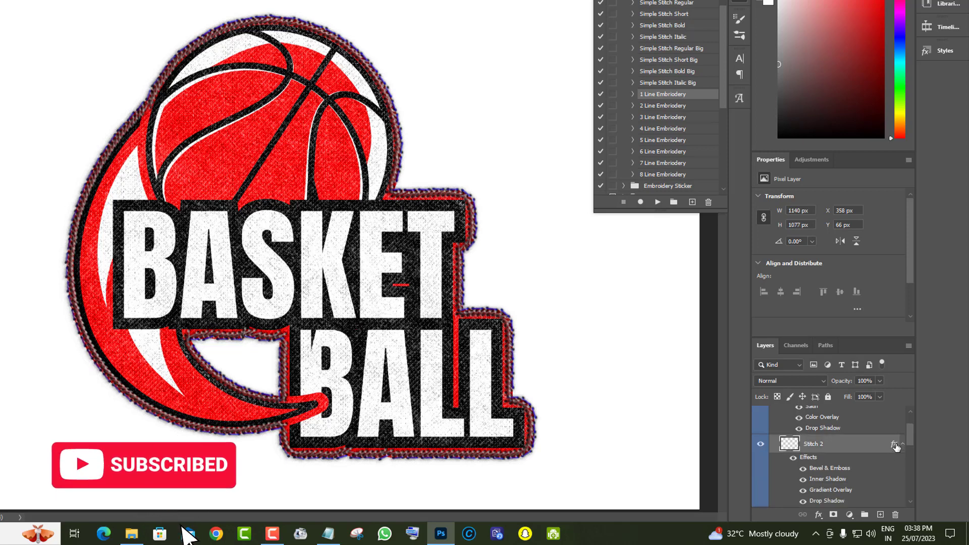
double_click(894, 444)
left_click(508, 272)
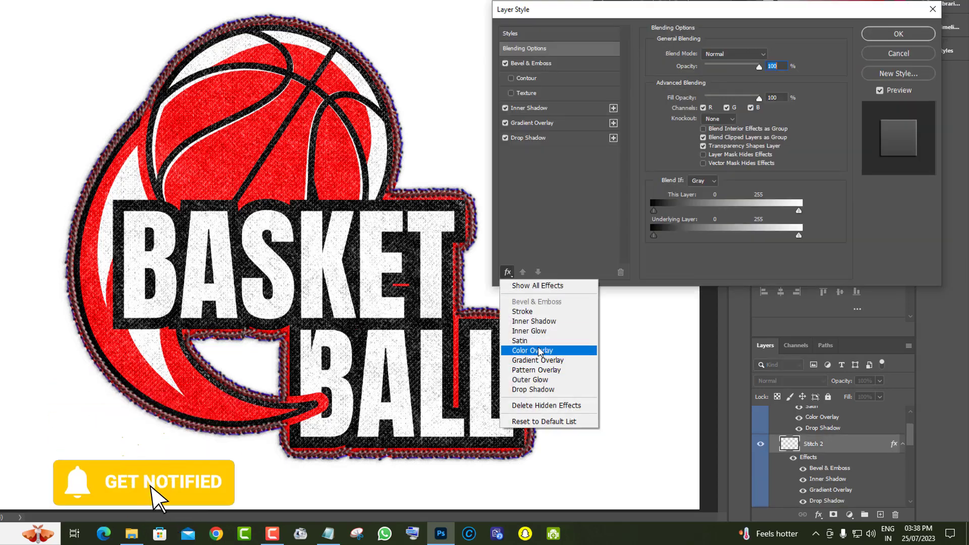
left_click(522, 359)
left_click(770, 55)
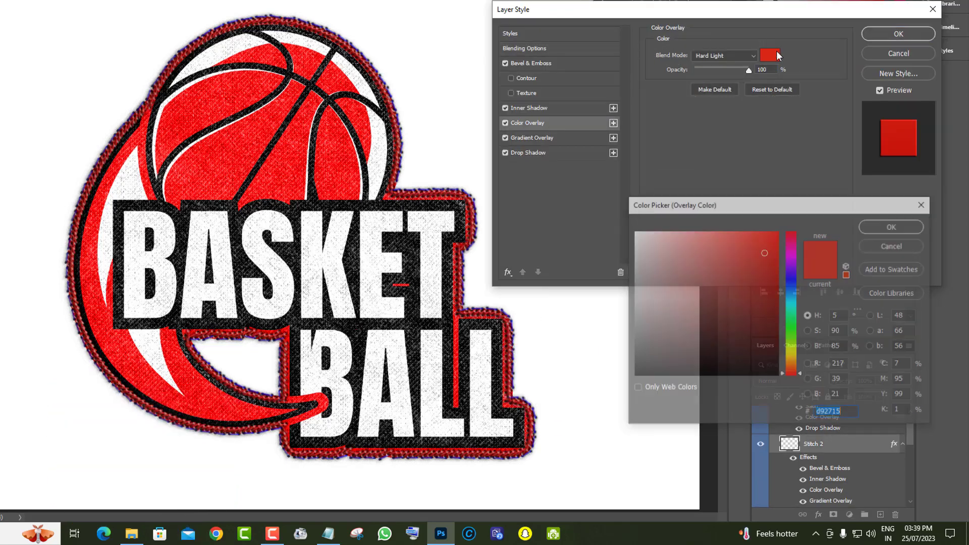
left_click(791, 333)
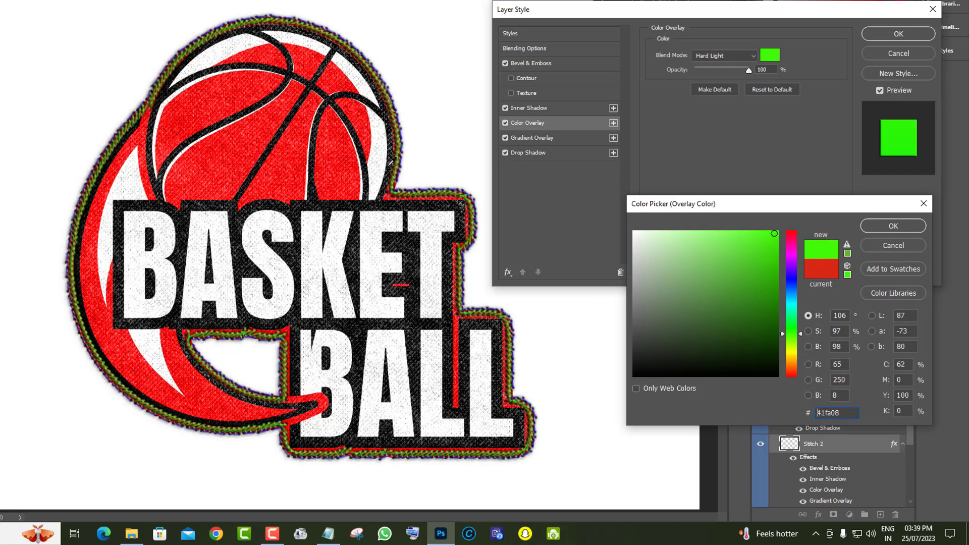
left_click(915, 226)
left_click(904, 33)
scroll(895, 451, "up", 2)
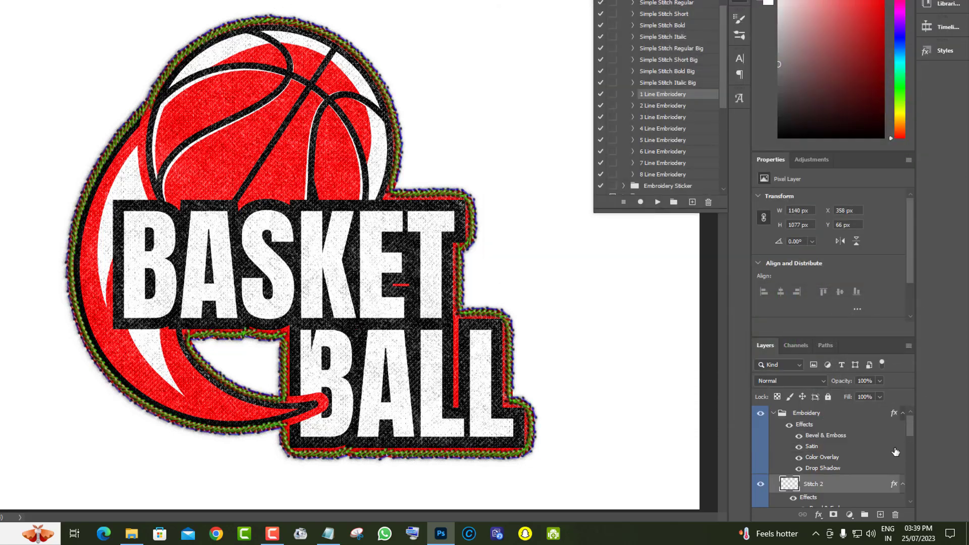
- Set the Embroidery group's Color Overlay to bright orange #f85302
left_click(895, 415)
double_click(895, 415)
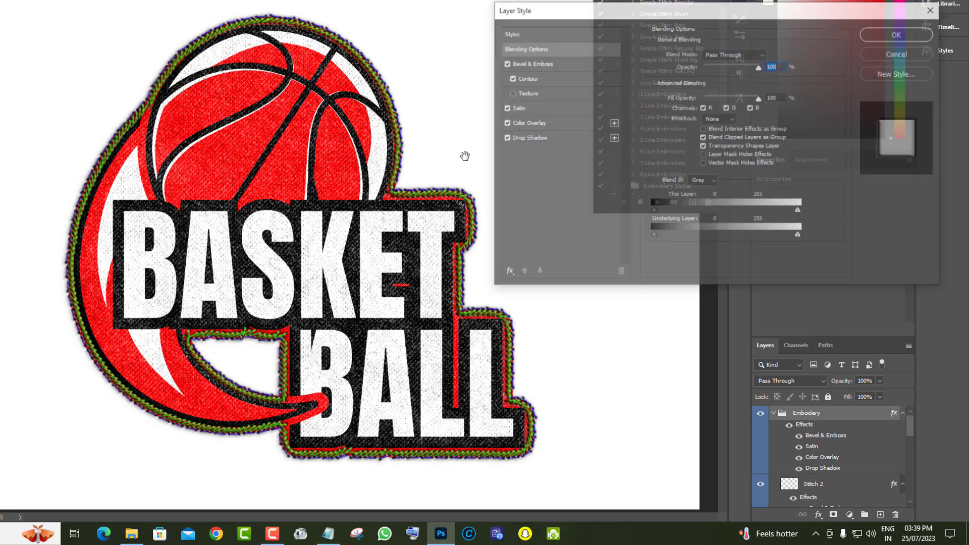
left_click(528, 124)
left_click(771, 55)
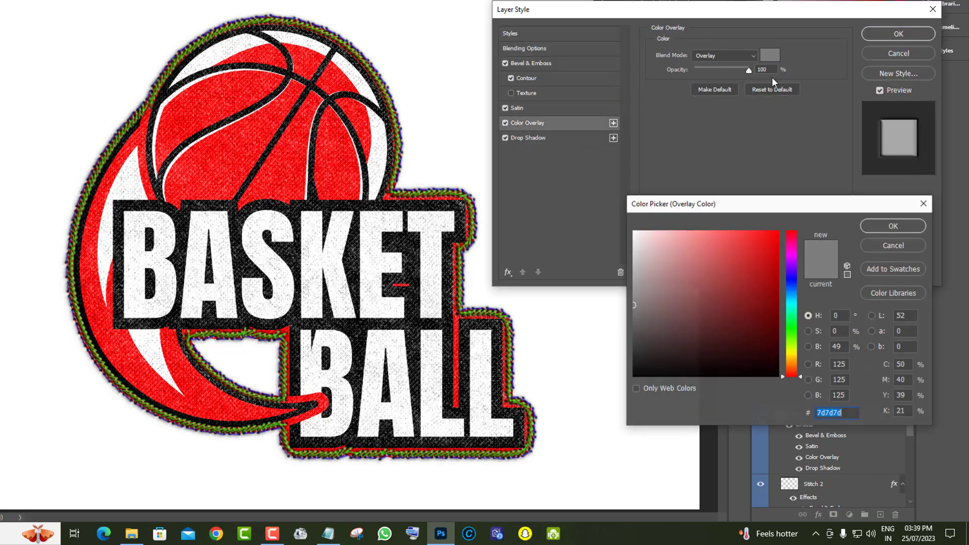
left_click(795, 365)
left_click(767, 286)
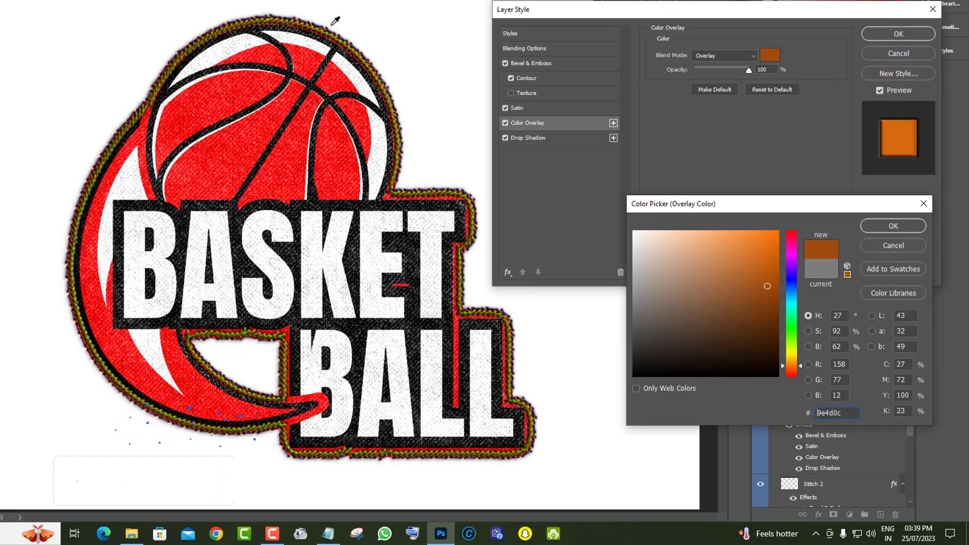
left_click(778, 235)
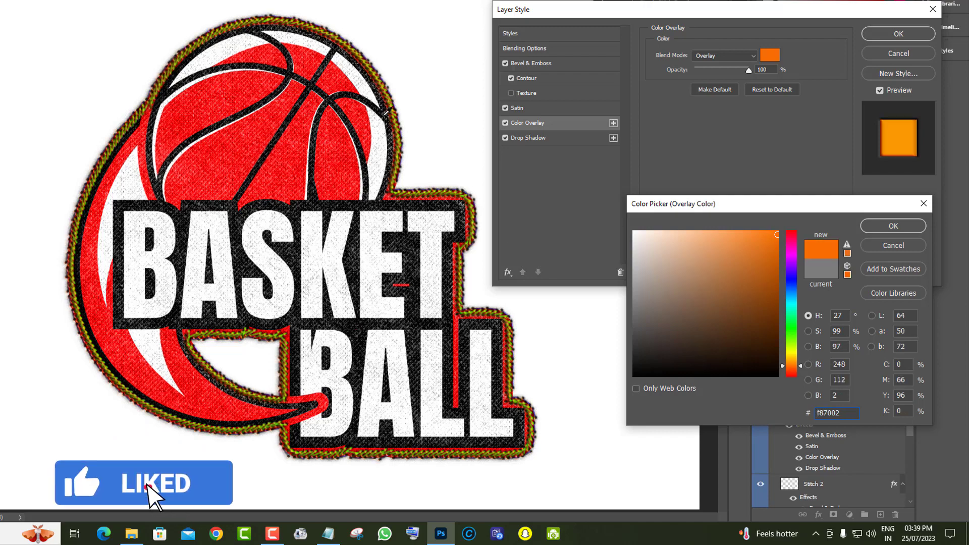
left_click(894, 226)
left_click(898, 33)
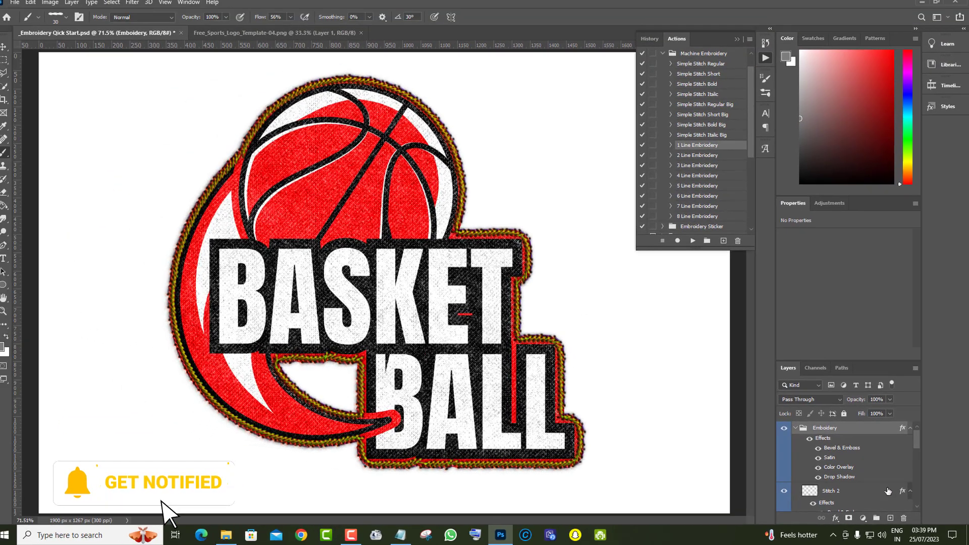
- Collapse the Embroidery group and show the denim Layer 0
left_click(796, 429)
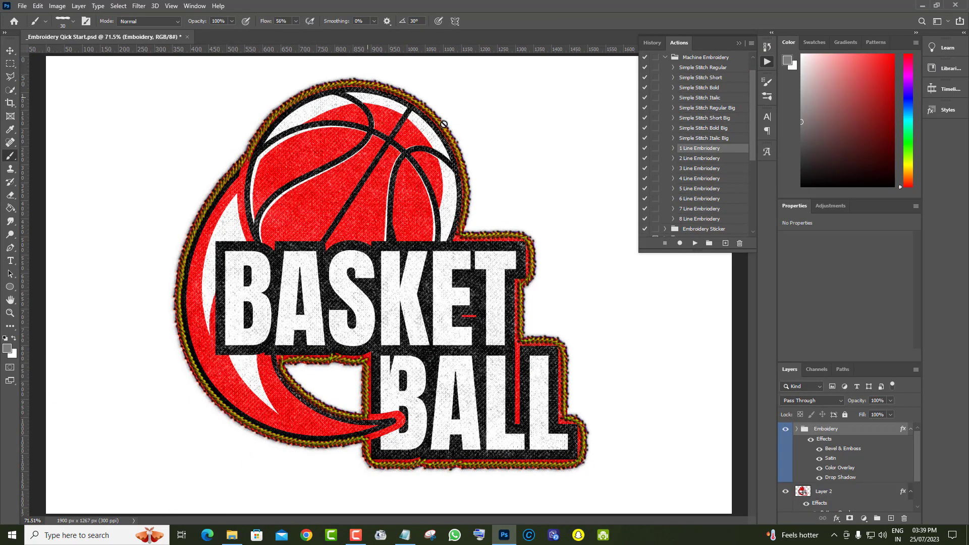
scroll(848, 489, "down", 2)
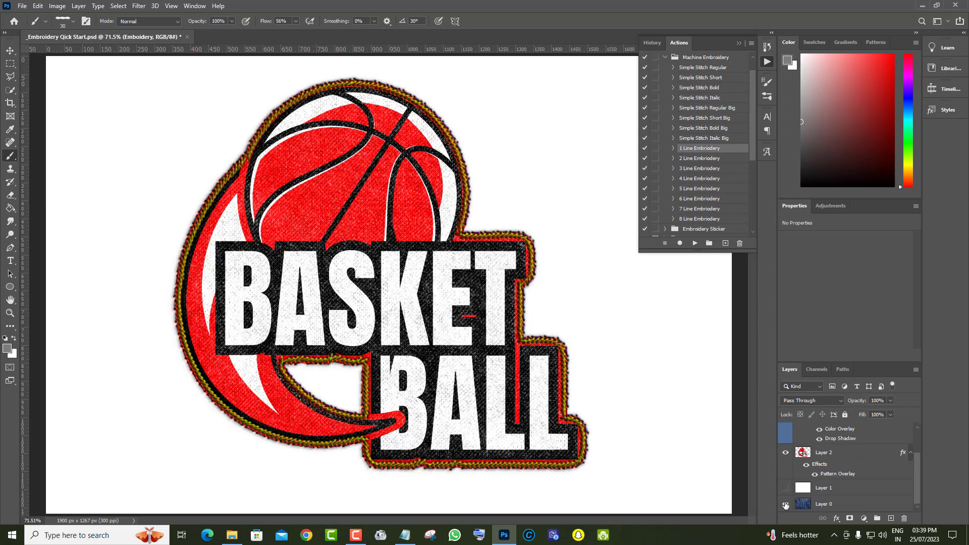
left_click(785, 504)
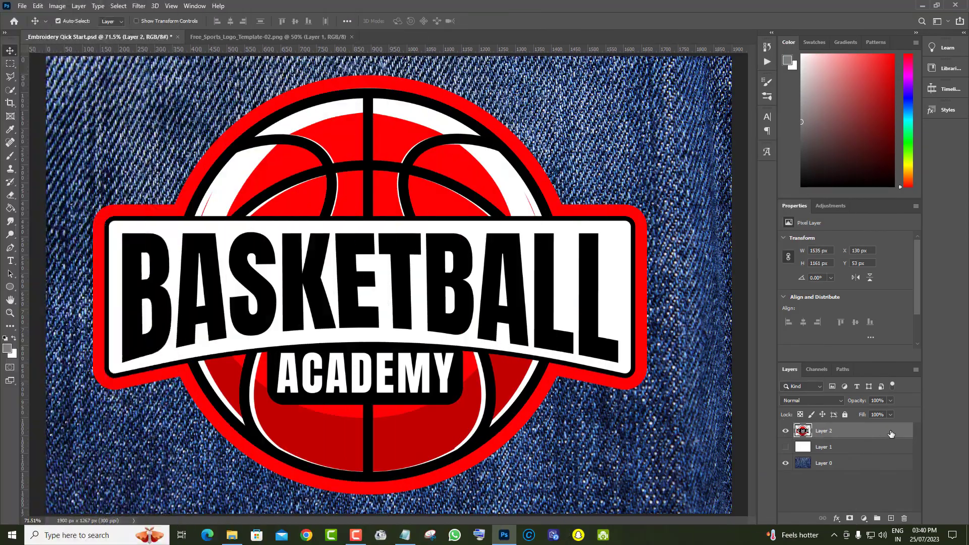
- Add an Embroidery Stripes Pattern Overlay to Layer 2, from Patterns for Embroidery Sticker
double_click(895, 434)
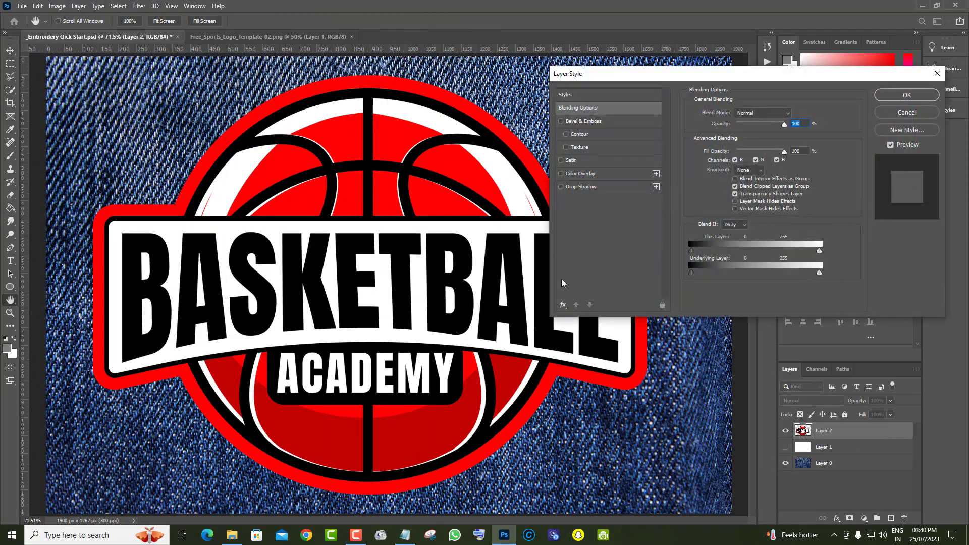
left_click(563, 305)
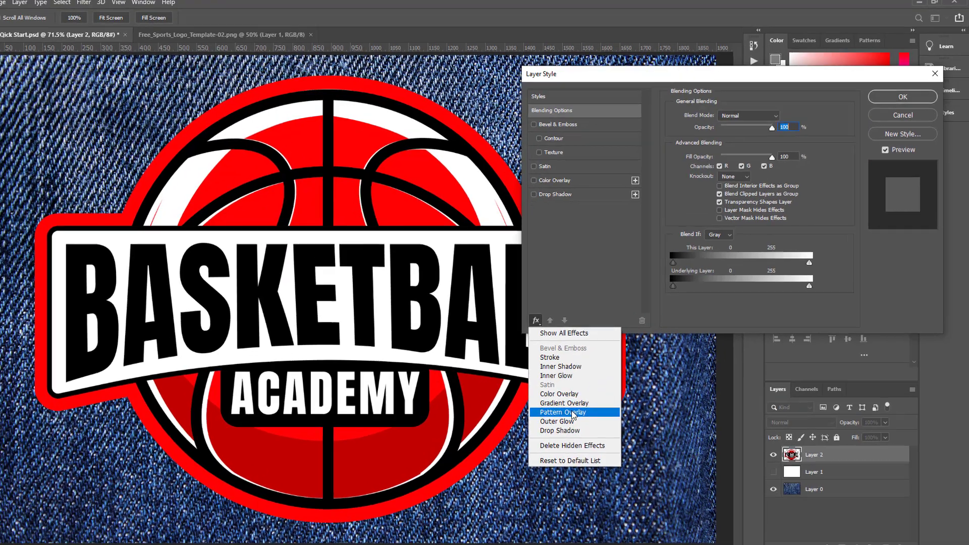
left_click(601, 392)
left_click(635, 195)
scroll(743, 210, "up", 3)
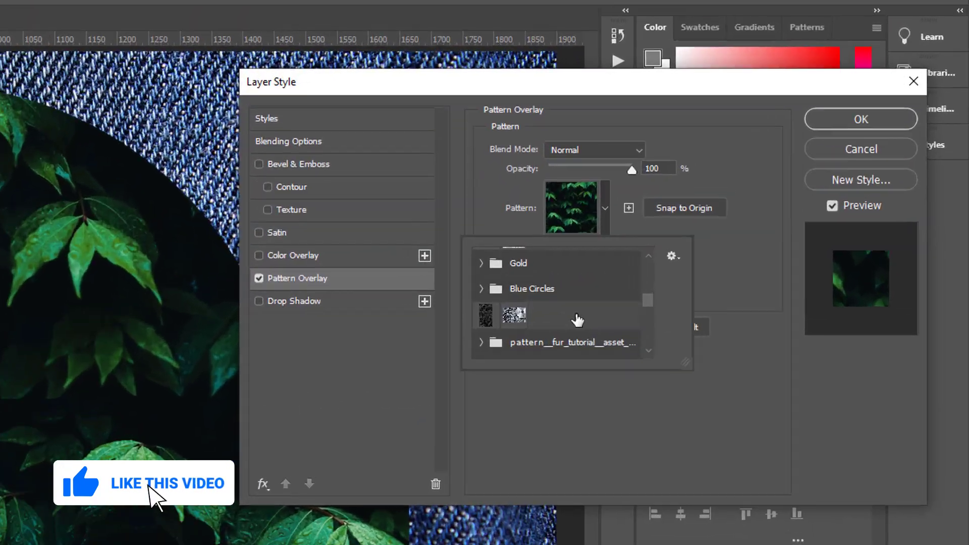
scroll(743, 211, "up", 3)
scroll(696, 202, "up", 1)
left_click(687, 195)
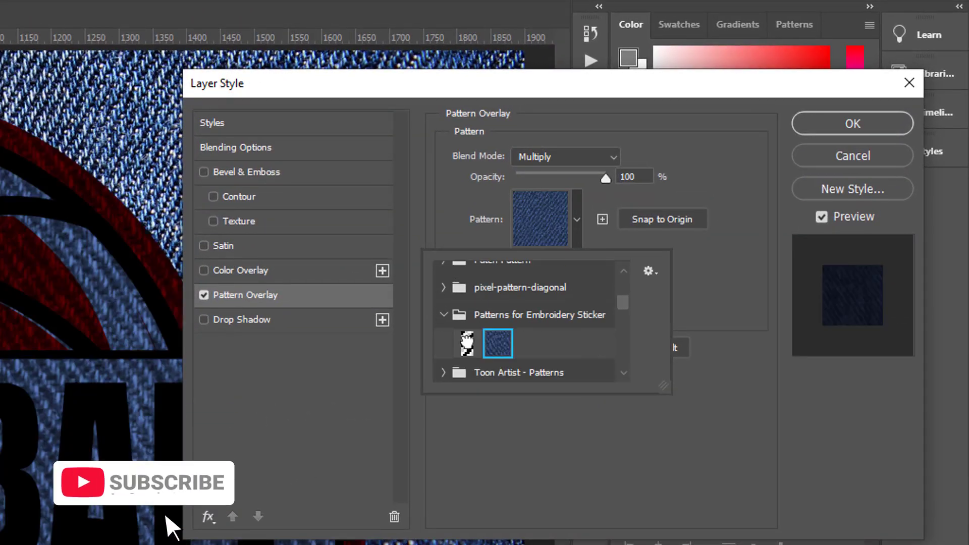
left_click(467, 344)
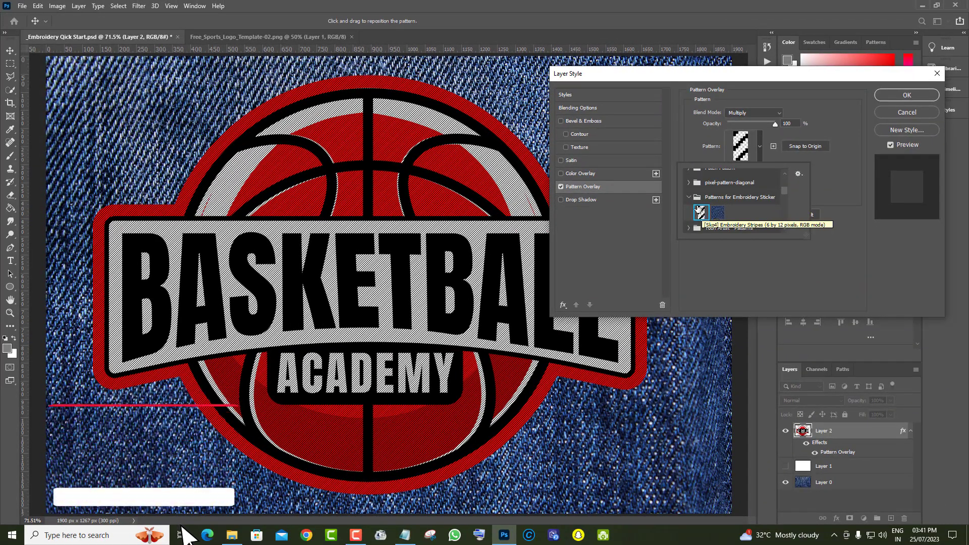
left_click(841, 247)
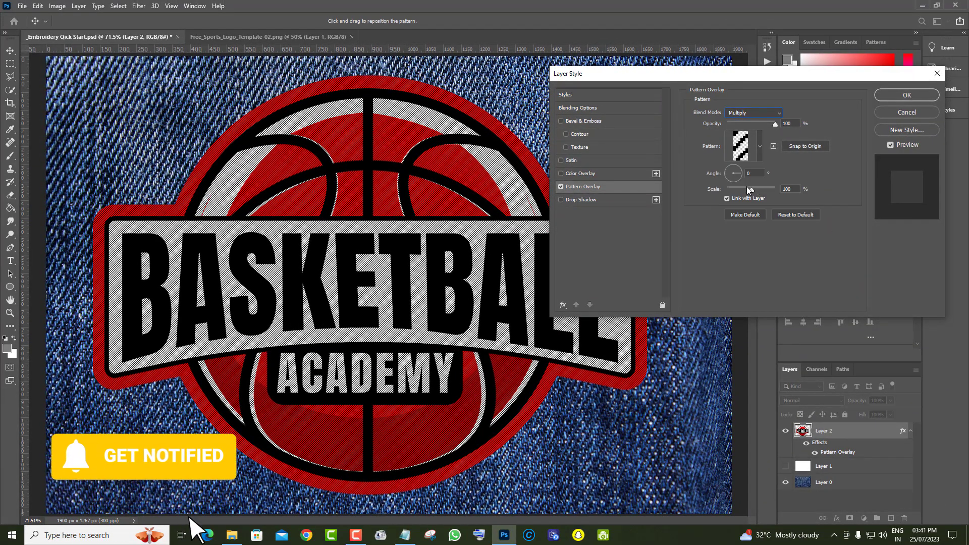
- Set the stripe pattern overlay to Hard Light at 149% scale
left_click_drag(751, 190, 727, 176)
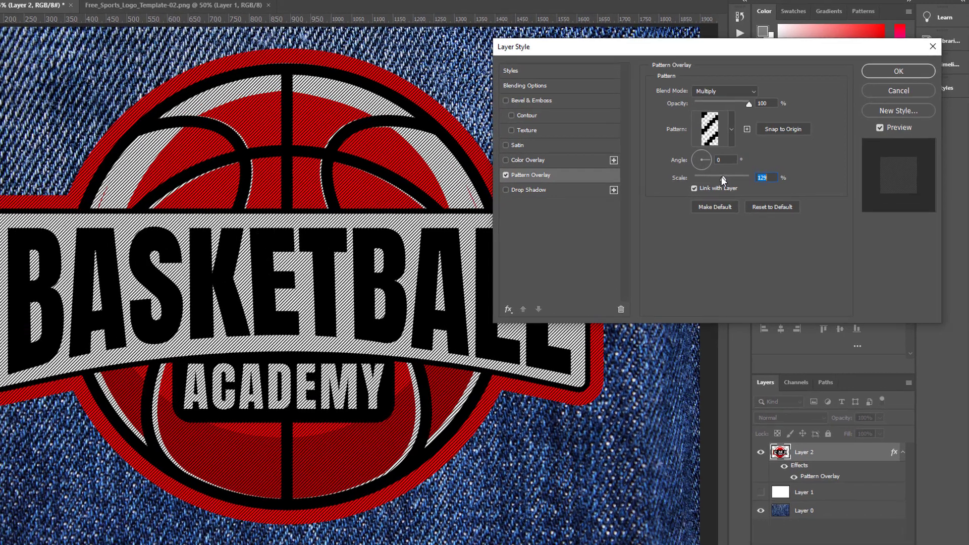
left_click(724, 91)
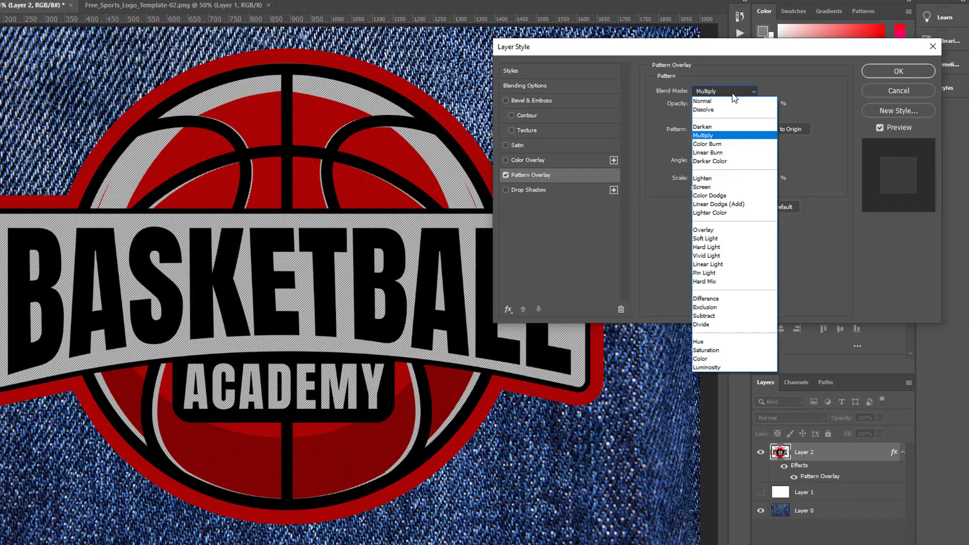
left_click(713, 244)
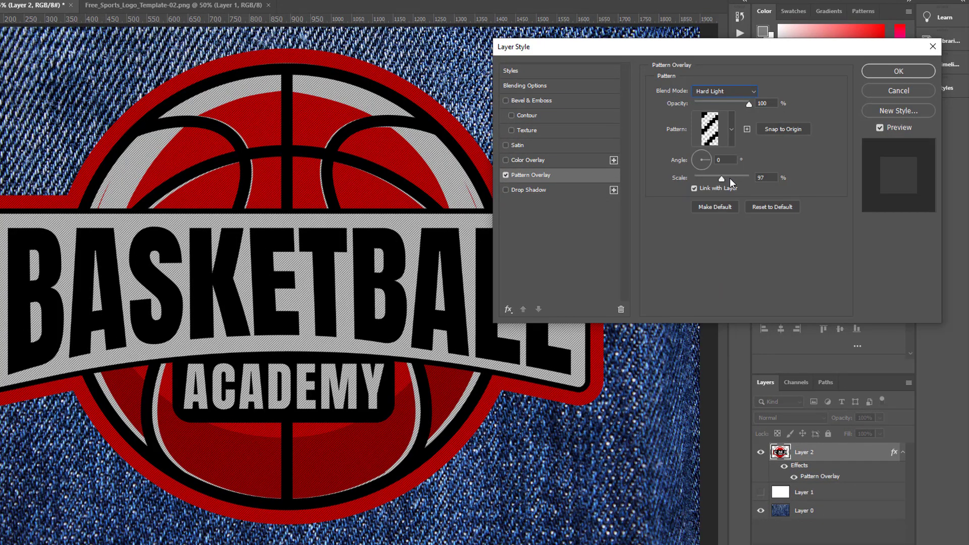
left_click_drag(729, 177, 725, 176)
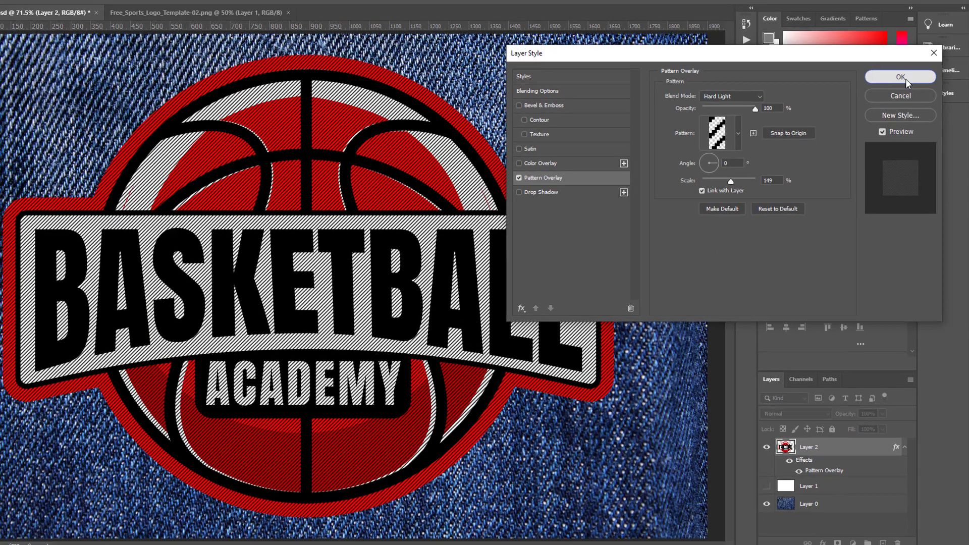
left_click(898, 71)
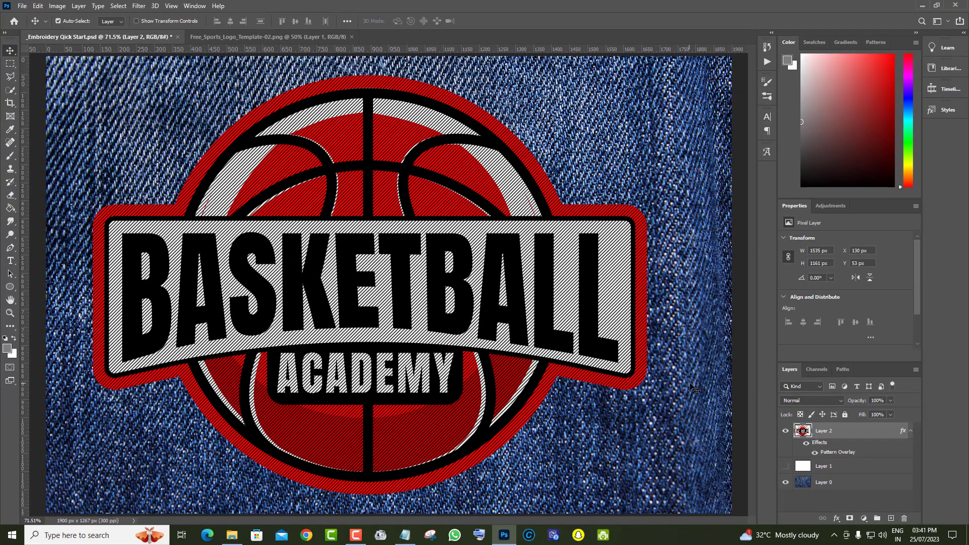
- Run the Simple Stitch Italic Big action and show the logo layer again
left_click(768, 62)
left_click(709, 138)
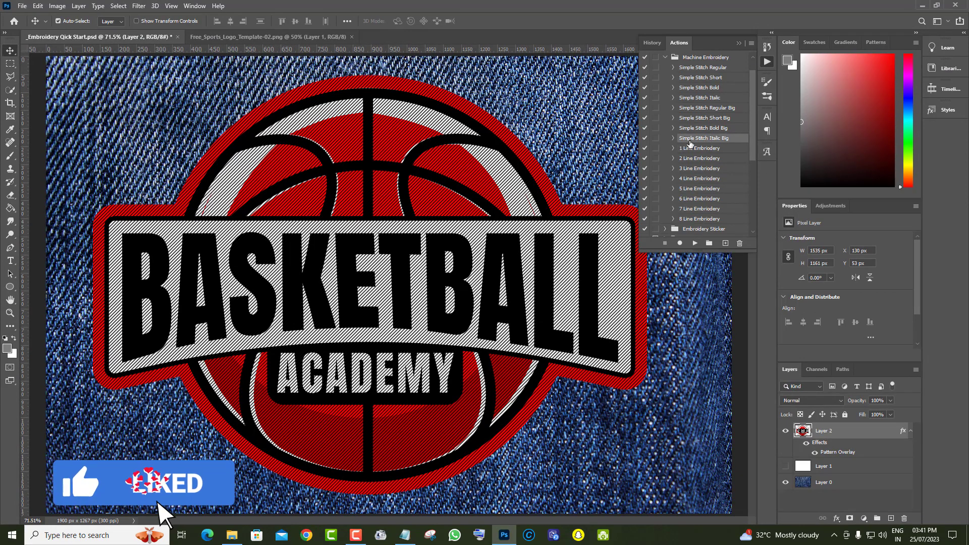
left_click(695, 244)
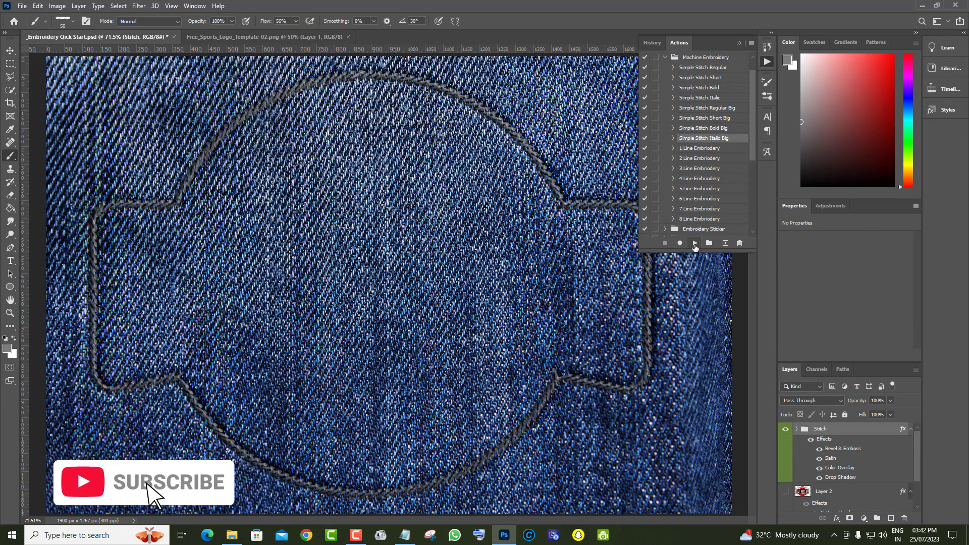
left_click(786, 491)
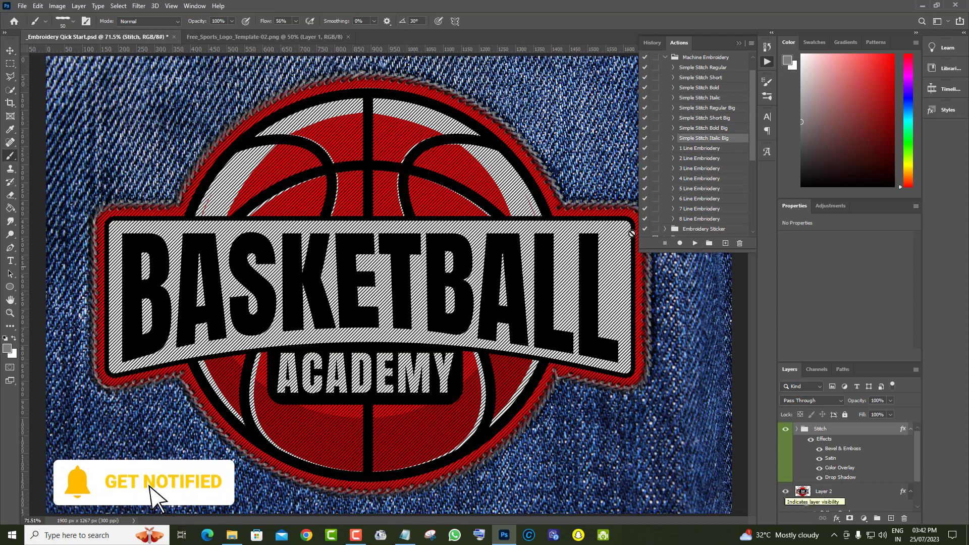
- Recolour the Stitch group's Color Overlay to gold-orange #ef9f04
double_click(902, 430)
left_click(578, 175)
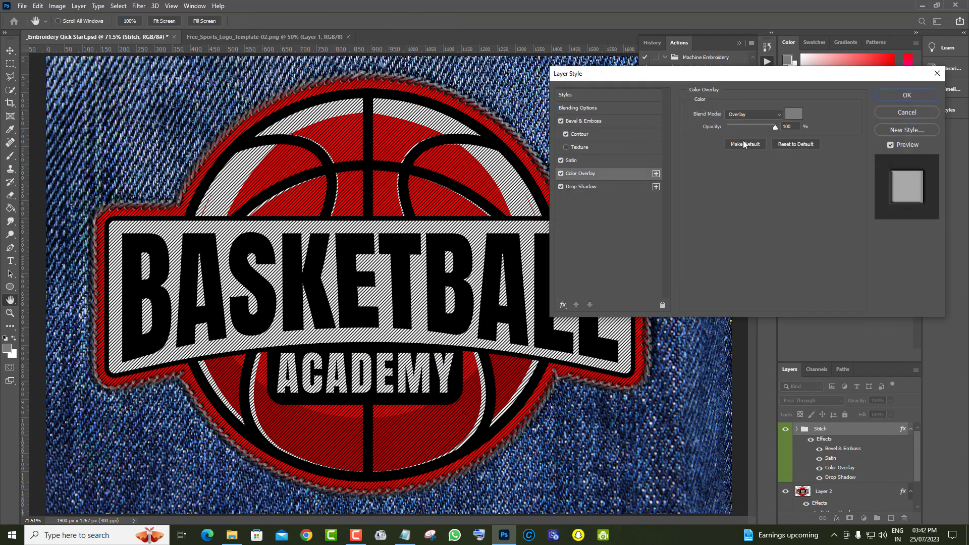
left_click(794, 114)
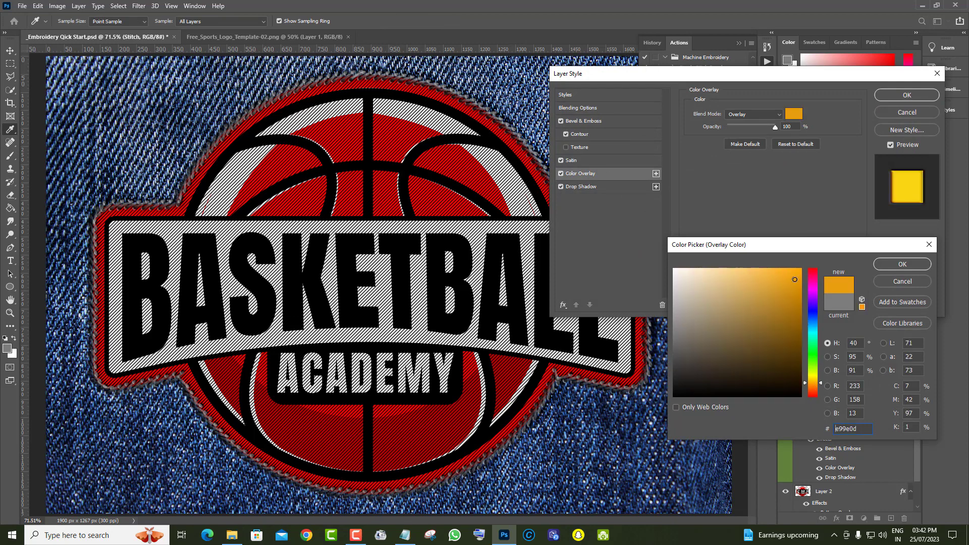
mouse_move(794, 281)
left_mouse_down()
mouse_move(798, 329)
mouse_move(800, 285)
left_mouse_up()
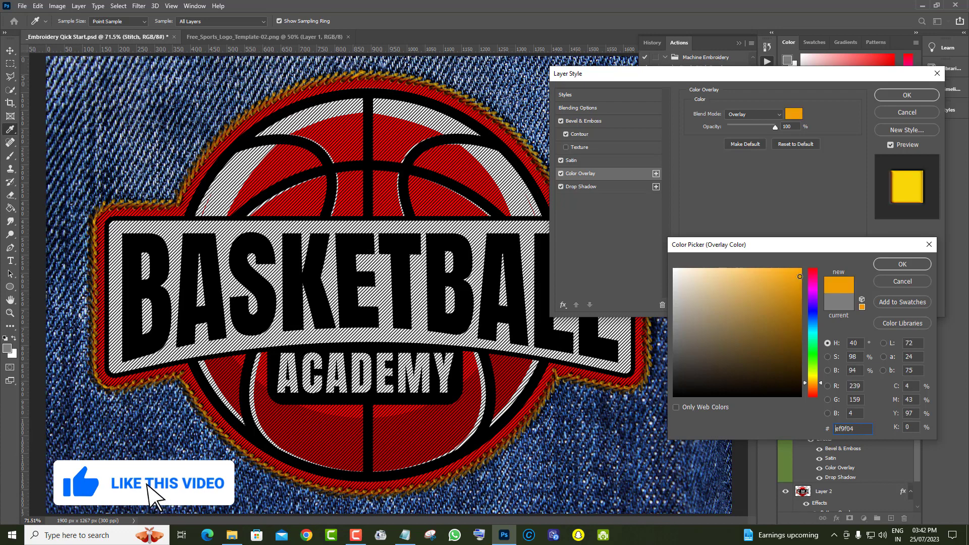
left_click(902, 264)
left_click(907, 95)
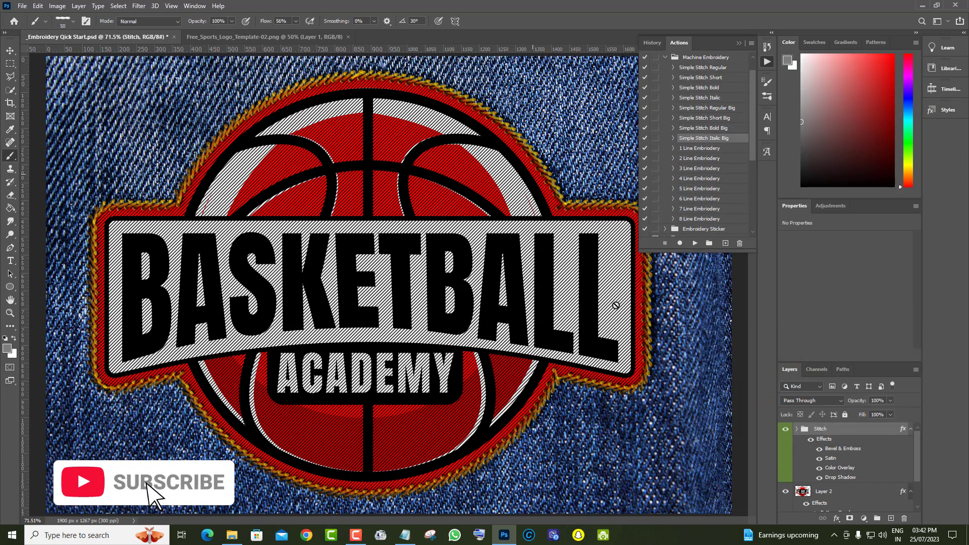
- Delete the gold Stitch group, run 7 Line Embroidery, and show Layer 2 again
left_click(786, 429)
left_click_drag(787, 433, 905, 519)
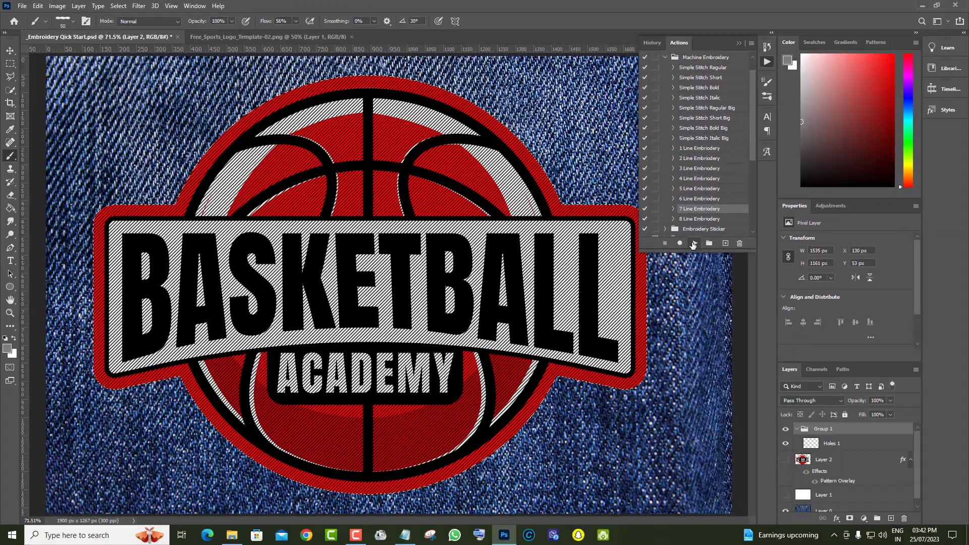
left_click(693, 244)
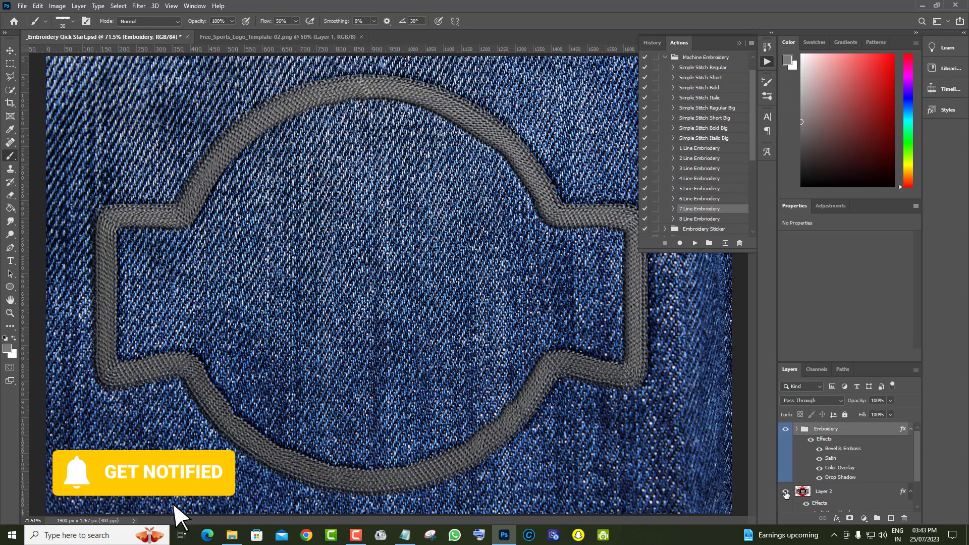
left_click(786, 493)
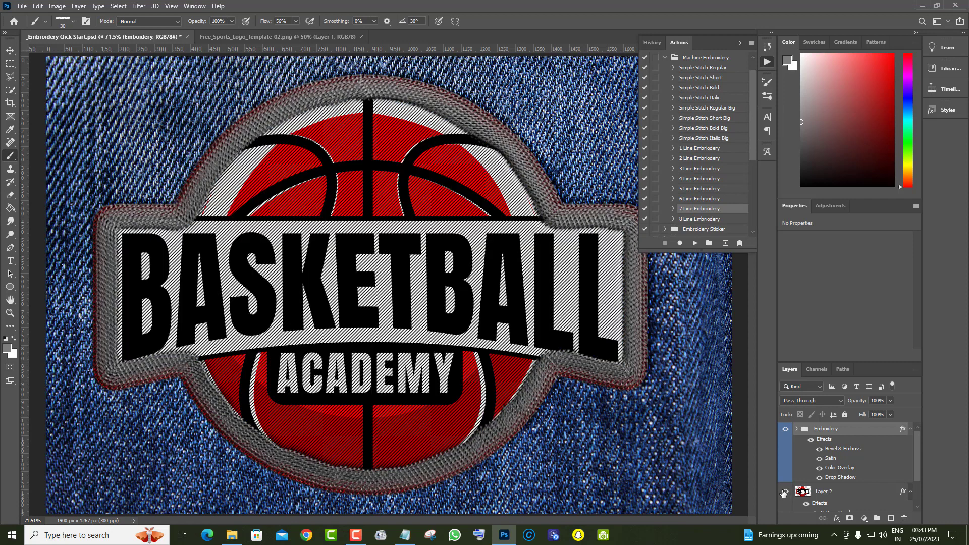
left_click(10, 314)
right_click(76, 273)
left_click(93, 326)
right_click(164, 236)
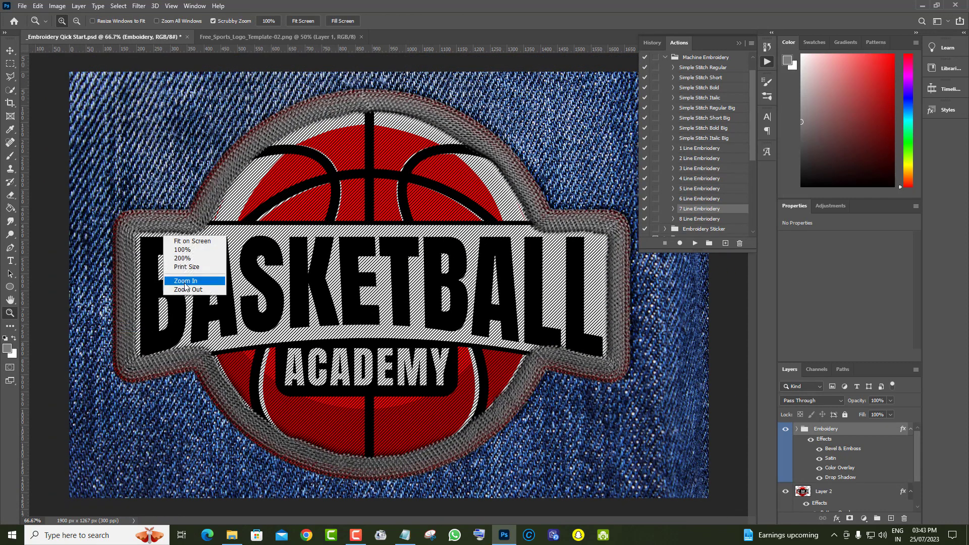
left_click(186, 289)
left_click(466, 295)
left_click(811, 439)
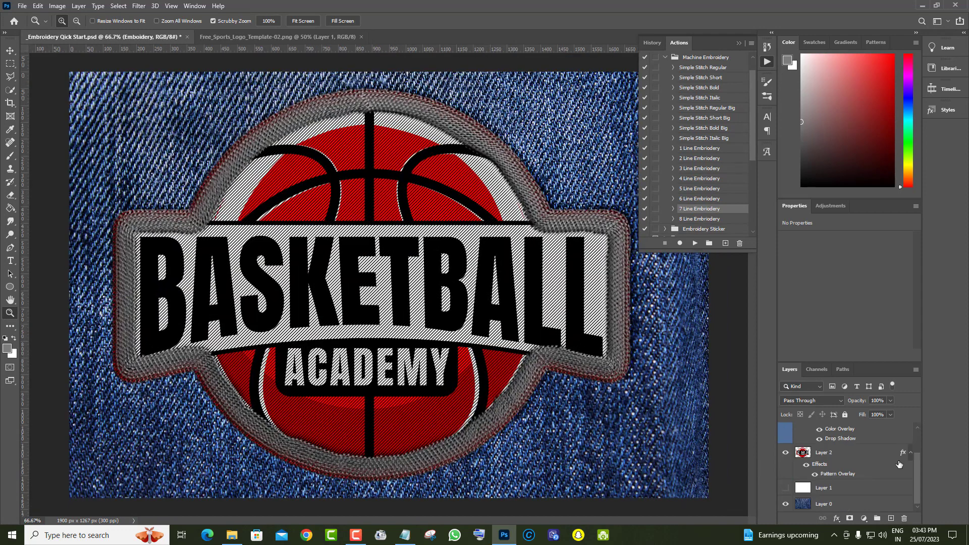
left_click(785, 430)
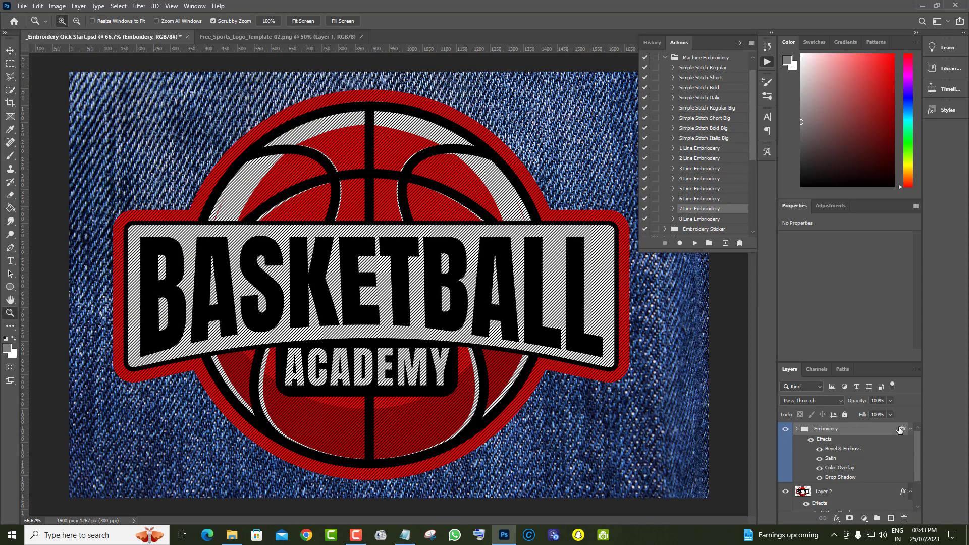
double_click(902, 430)
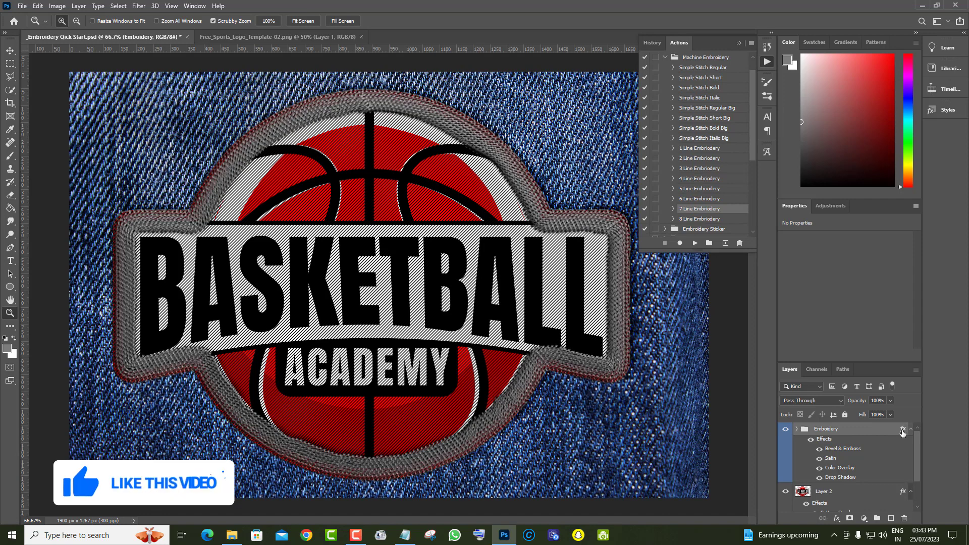
left_click(581, 173)
left_click(794, 114)
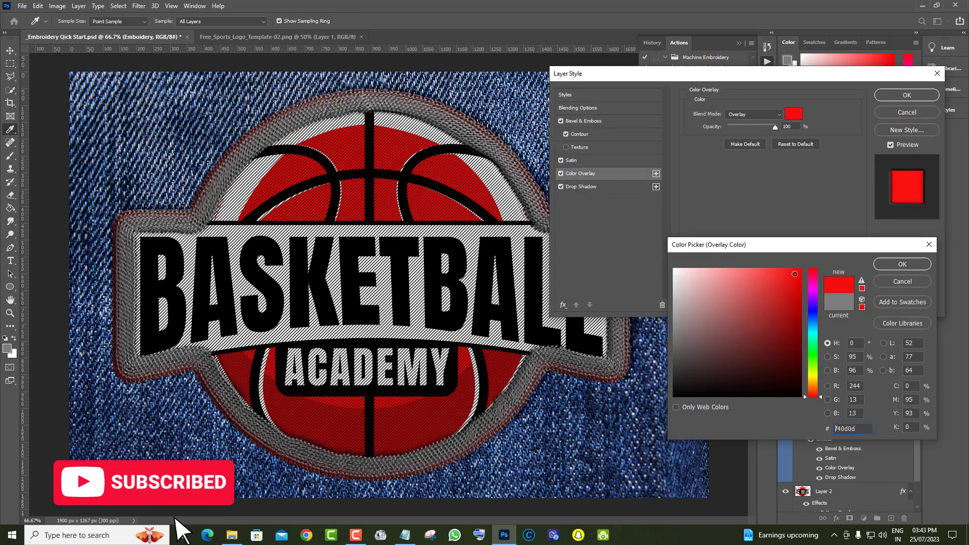
left_click(812, 388)
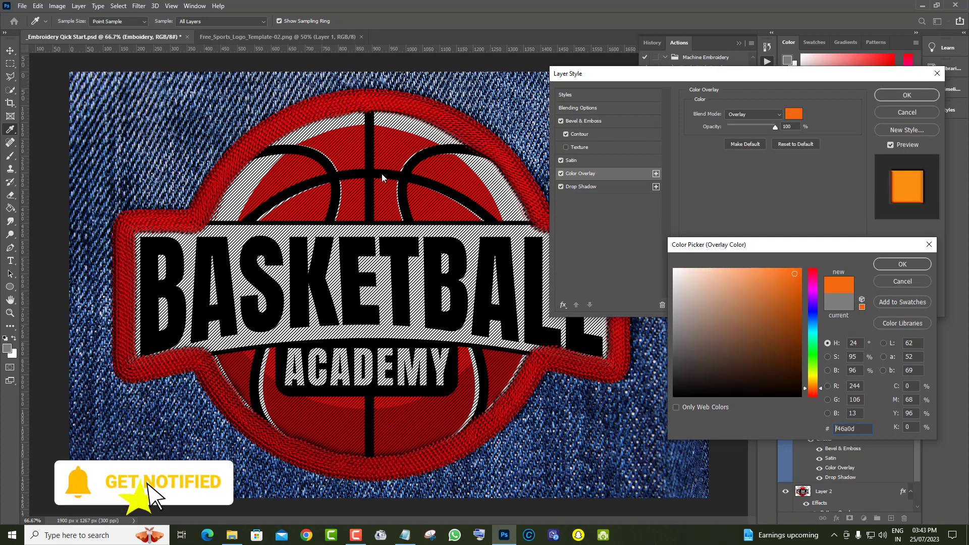
left_click(815, 343)
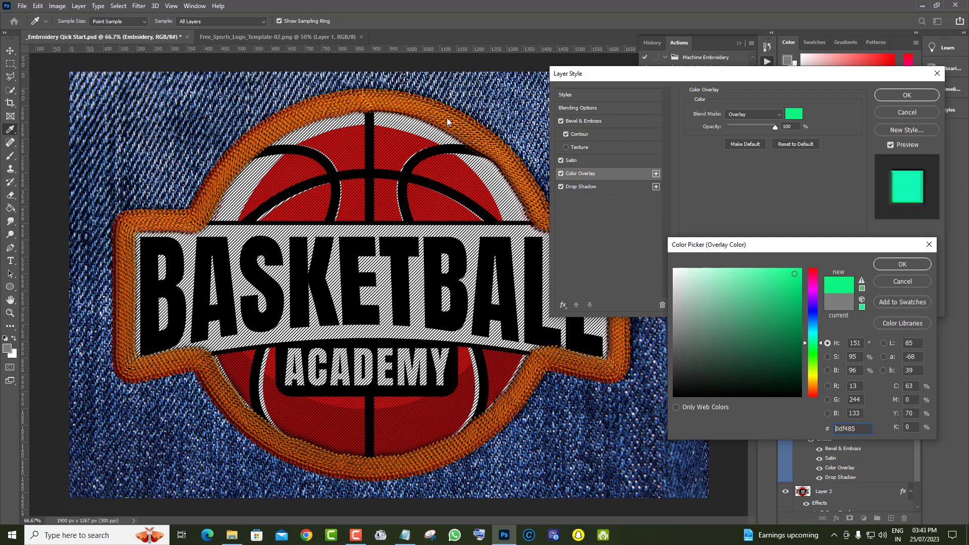
left_click(918, 283)
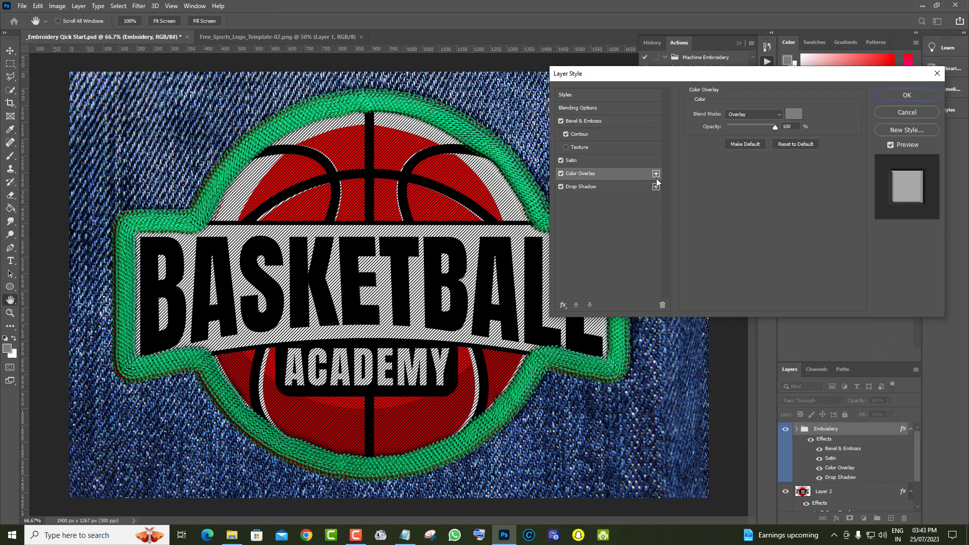
left_click(914, 112)
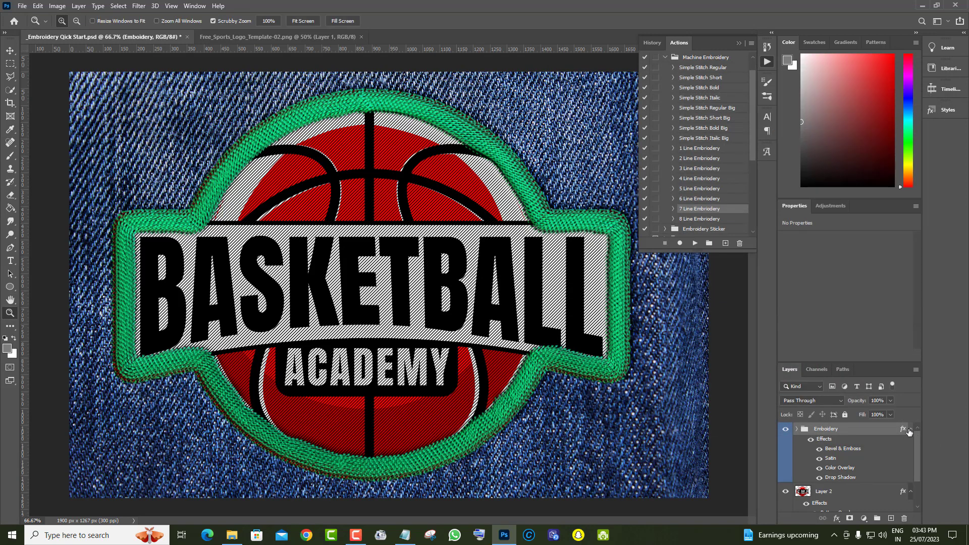
left_click(909, 430)
left_click(909, 430)
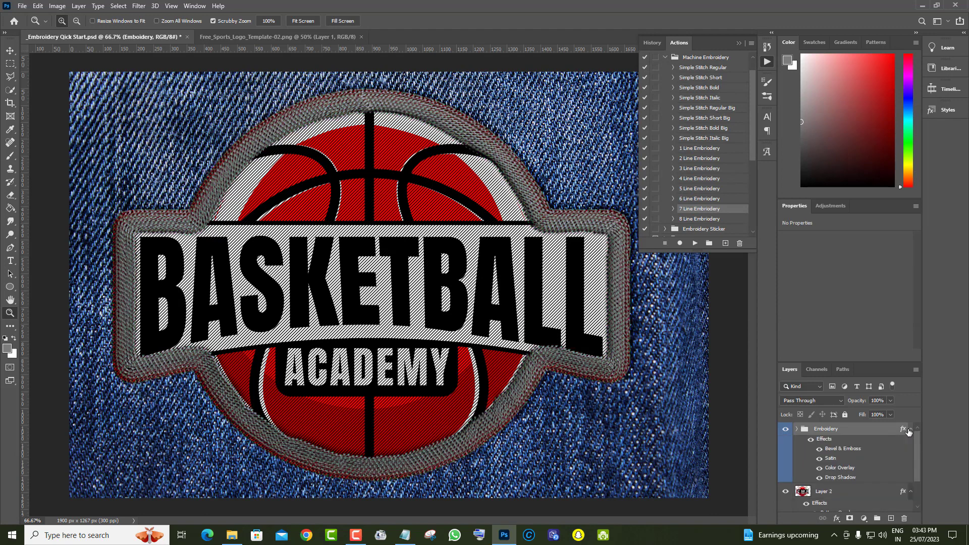
- Give Holes 3 a green #08fa0e Color Overlay
left_click(797, 429)
scroll(860, 467, "down", 10)
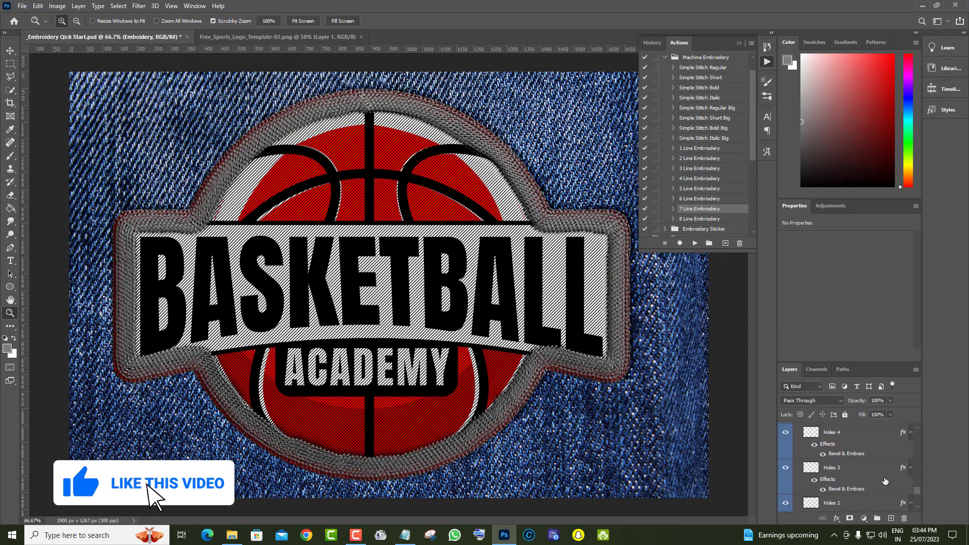
double_click(909, 468)
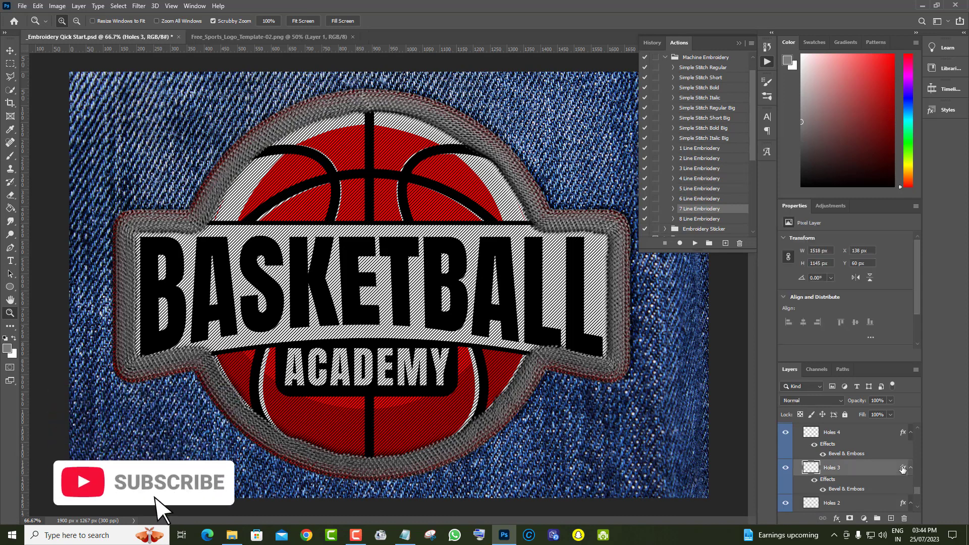
left_click(562, 304)
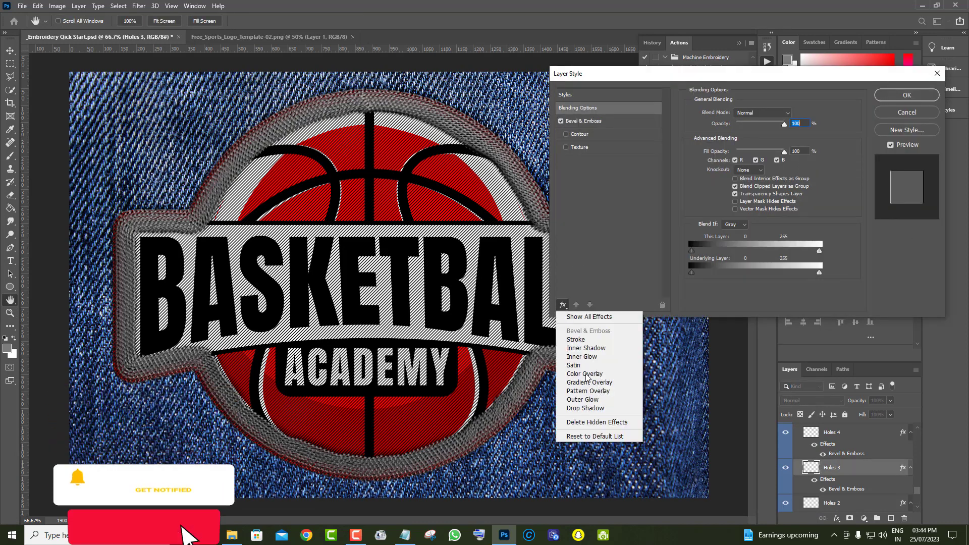
left_click(580, 394)
left_click(794, 114)
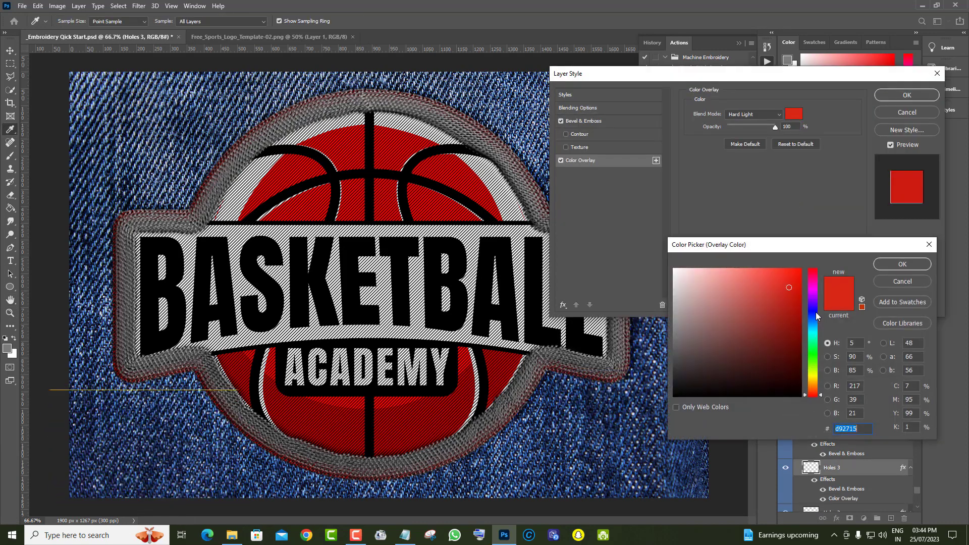
left_click(813, 353)
left_click(797, 271)
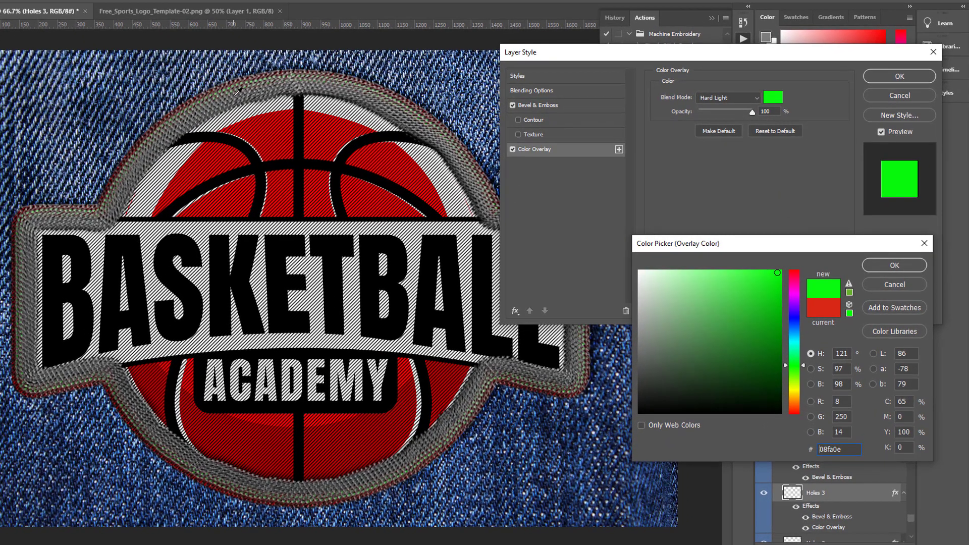
left_click(901, 267)
left_click(903, 76)
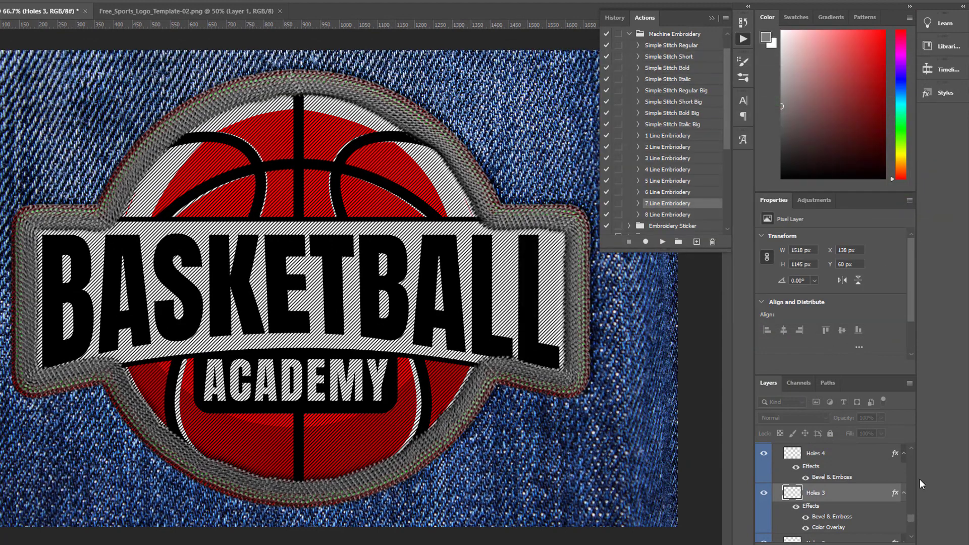
- Give Holes 4 an orange-red #ef370c Color Overlay
left_click(896, 456)
double_click(896, 456)
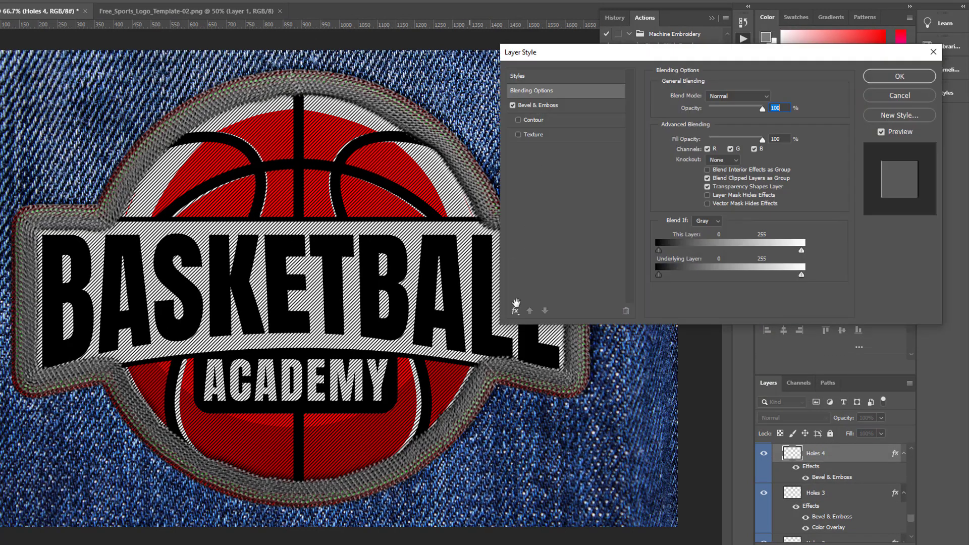
left_click(515, 311)
left_click(535, 390)
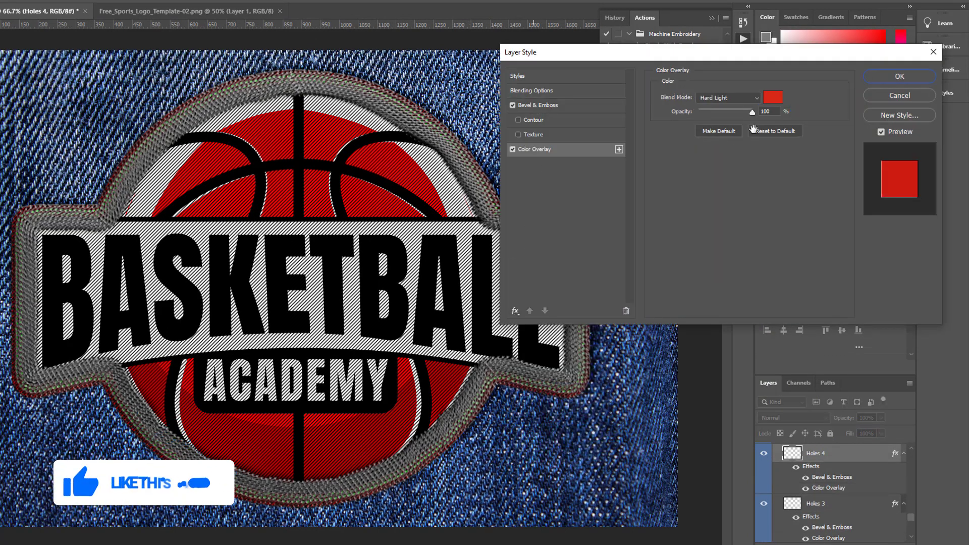
left_click(774, 97)
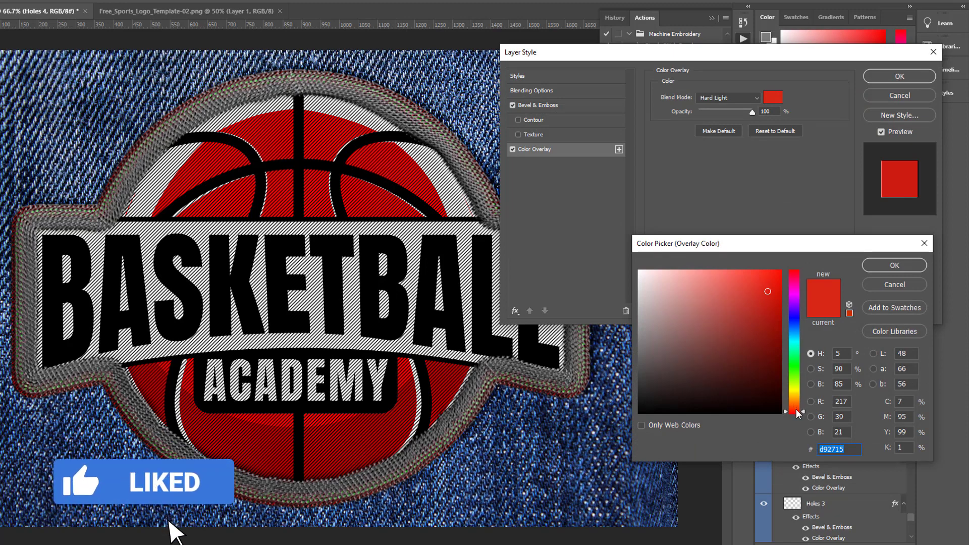
left_click_drag(771, 309, 774, 279)
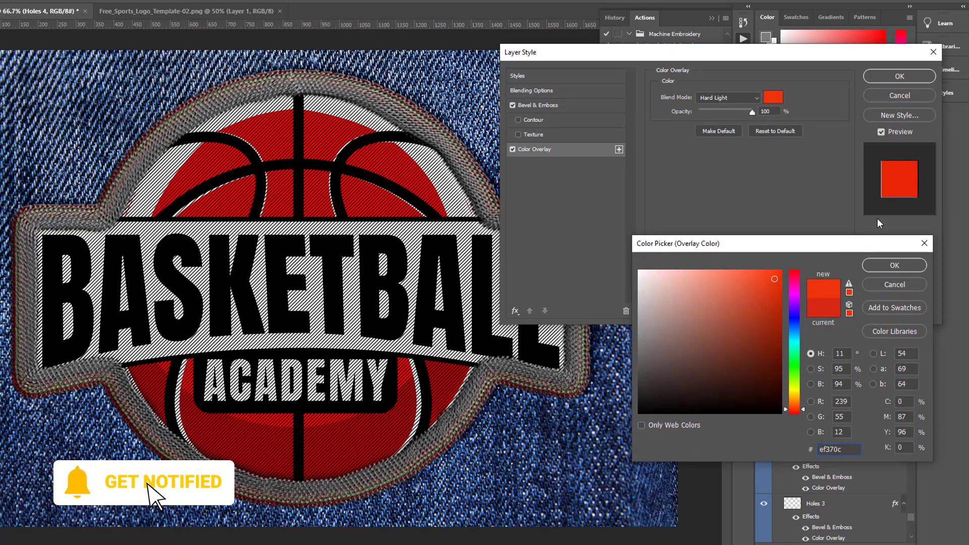
left_click(890, 266)
key("Return")
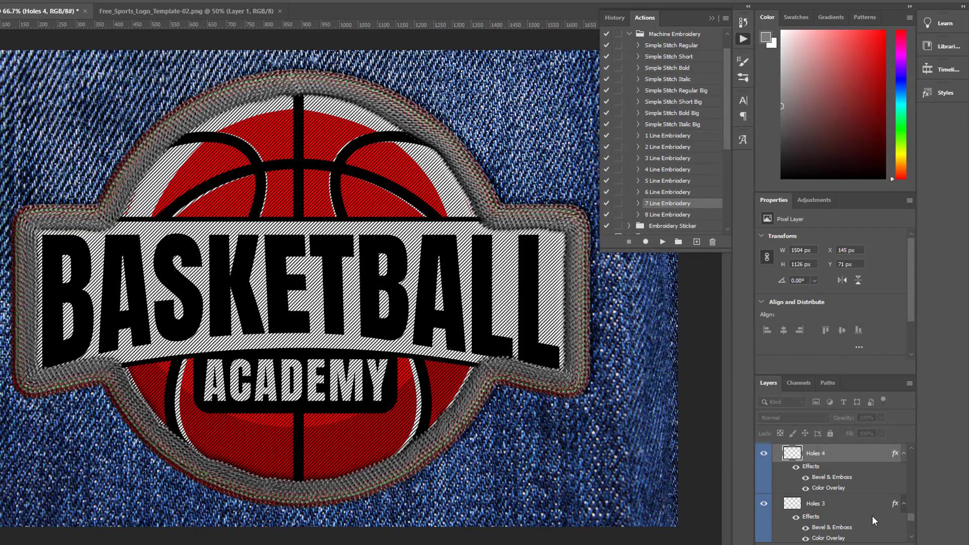
scroll(890, 502, "down", 5)
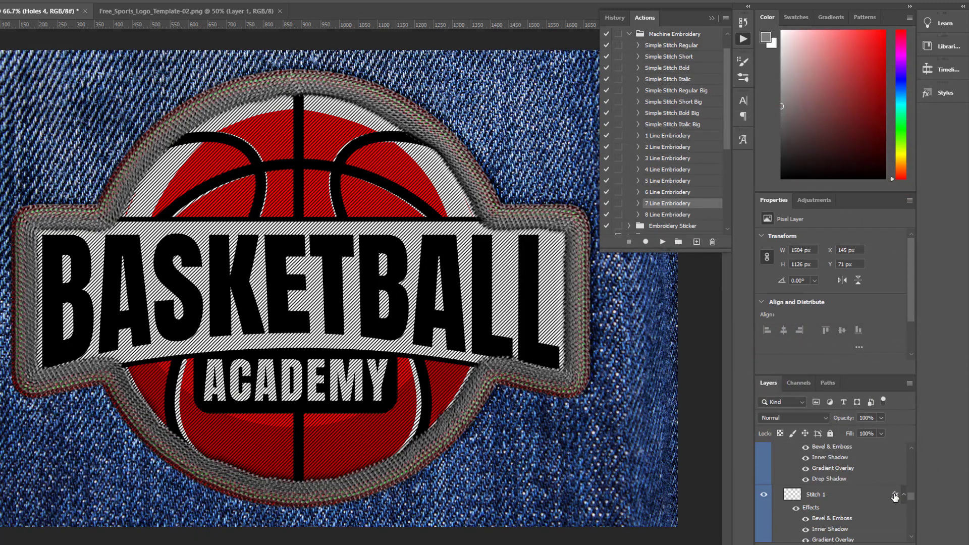
- Give Stitch 2 a bright green Color Overlay
left_click(895, 495)
double_click(896, 482)
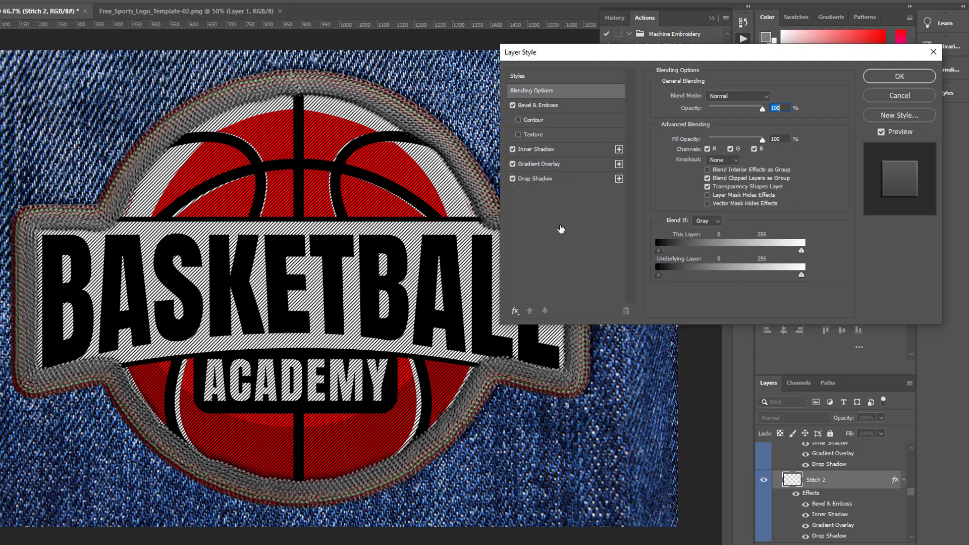
left_click(515, 311)
left_click(550, 393)
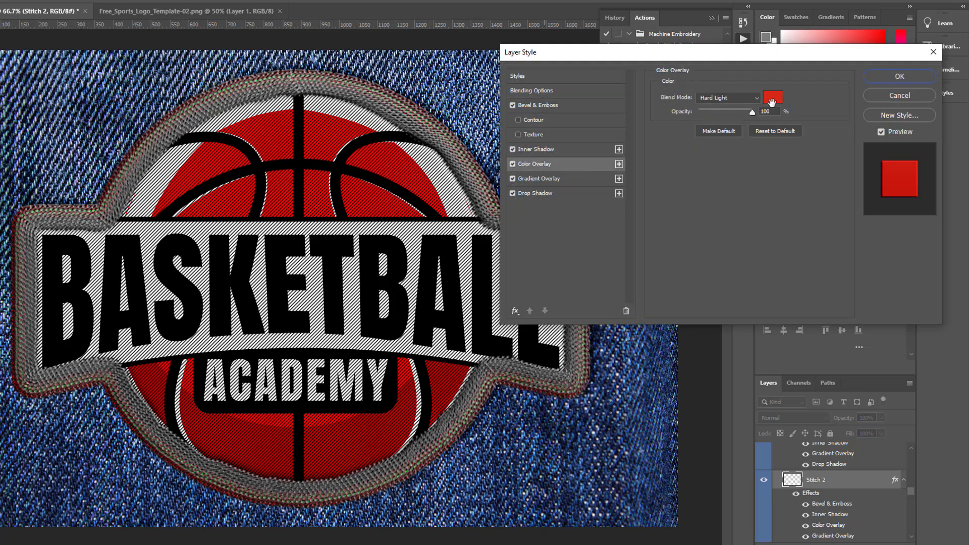
left_click(771, 99)
left_click(795, 362)
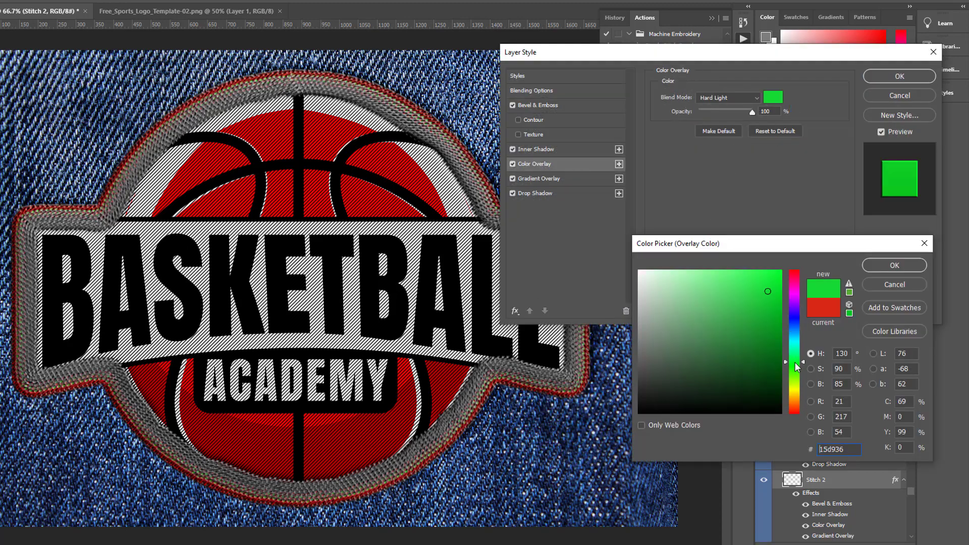
left_click(774, 340)
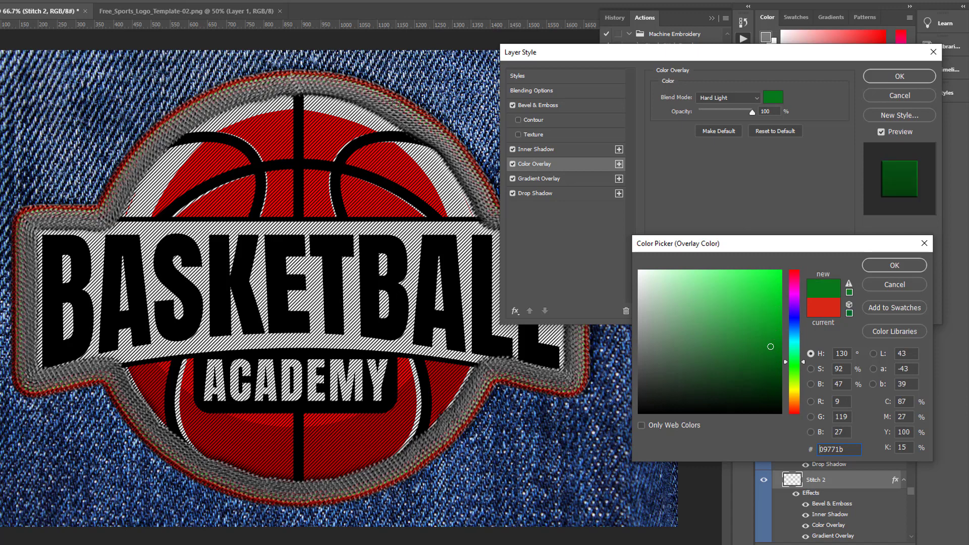
left_click(782, 271)
left_click(893, 266)
left_click(901, 77)
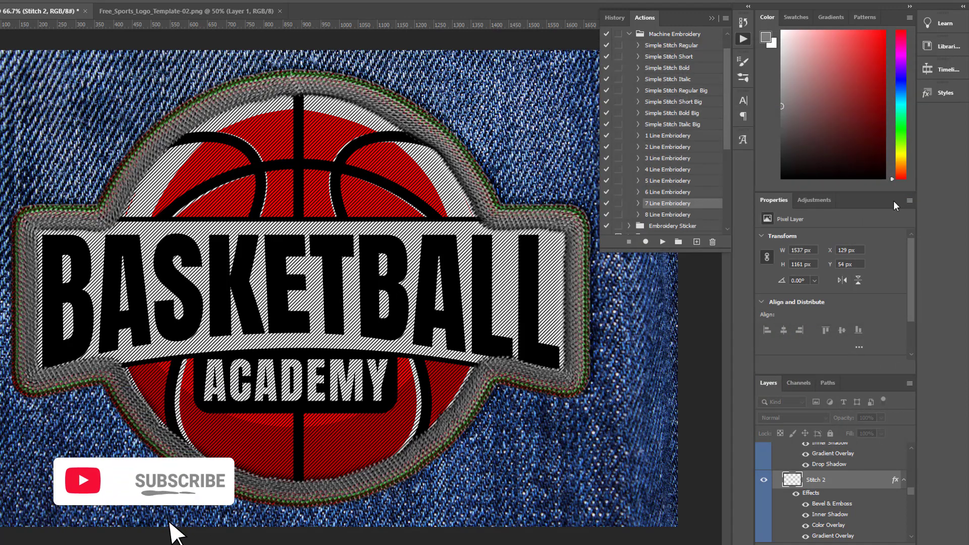
- Give Stitch 4 a blue #068ef7 Color Overlay
left_click(912, 447)
left_click(899, 474)
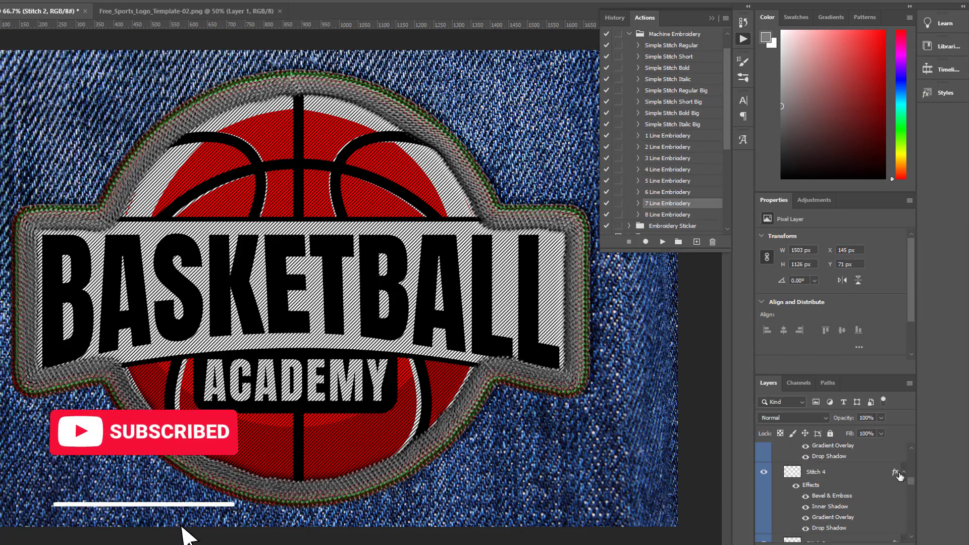
double_click(898, 473)
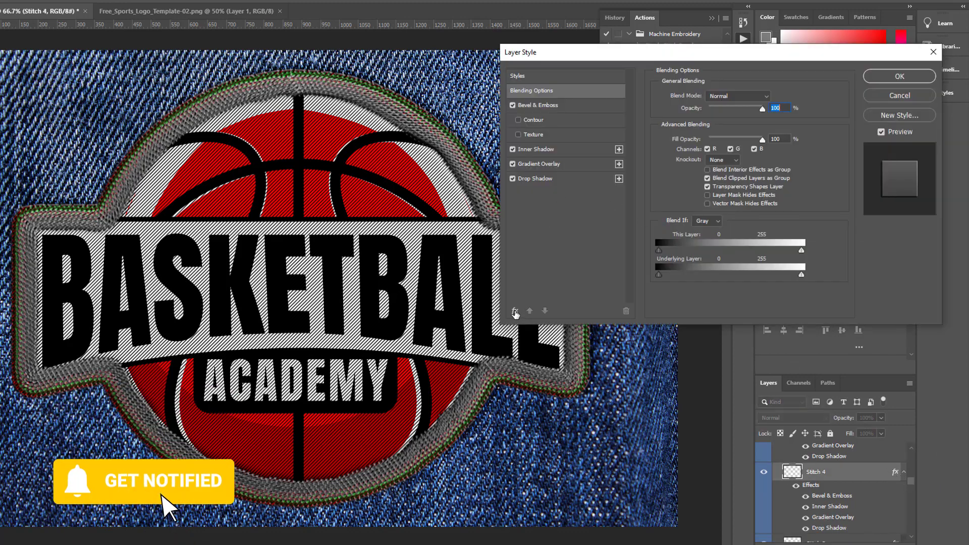
left_click(515, 312)
left_click(536, 388)
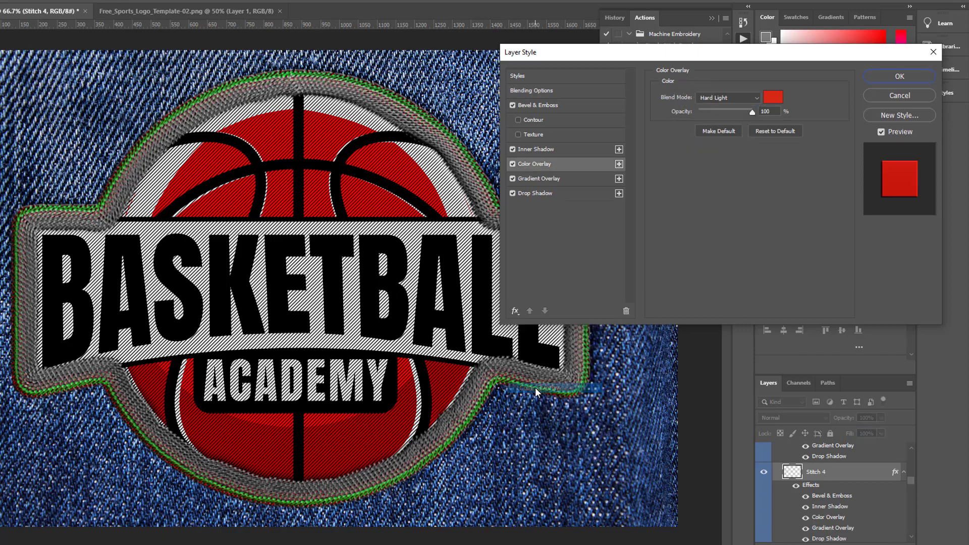
left_click(777, 97)
left_click(773, 408)
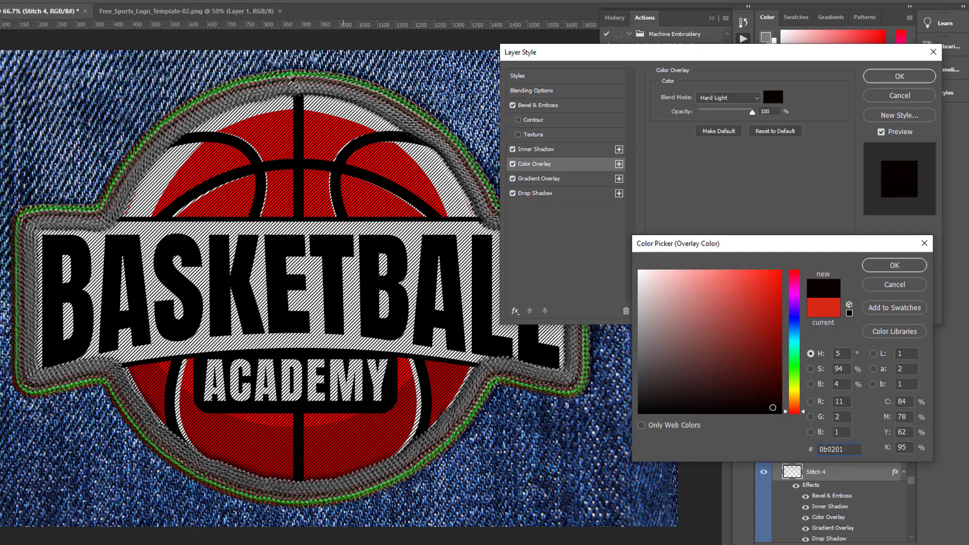
type("068ef7")
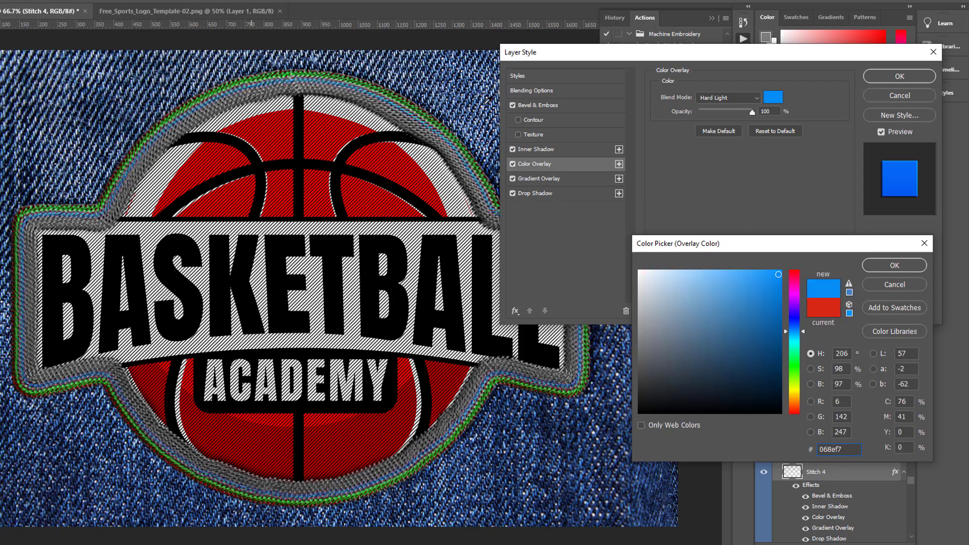
left_click(895, 265)
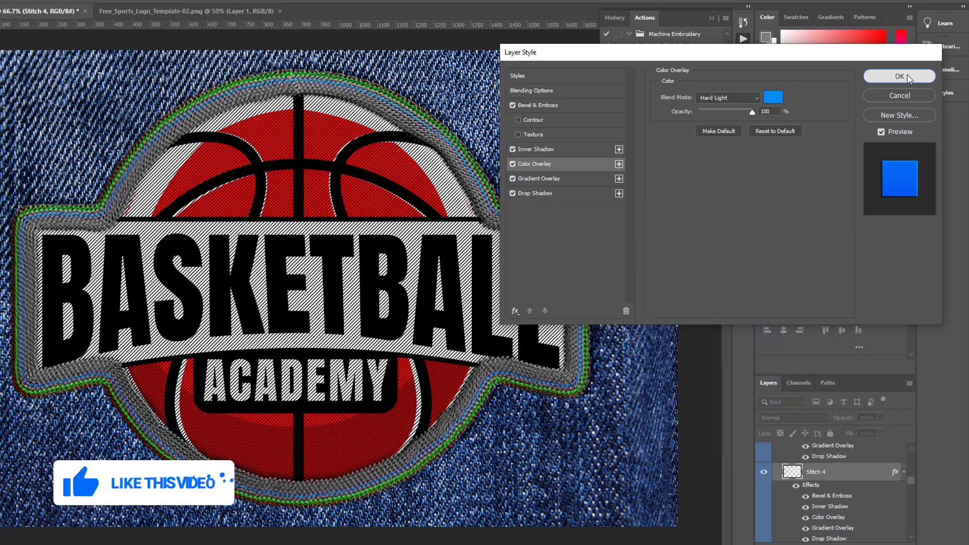
left_click(900, 76)
scroll(911, 448, "up", 2)
- Give Stitch 5 a blue Color Overlay
left_click(889, 471)
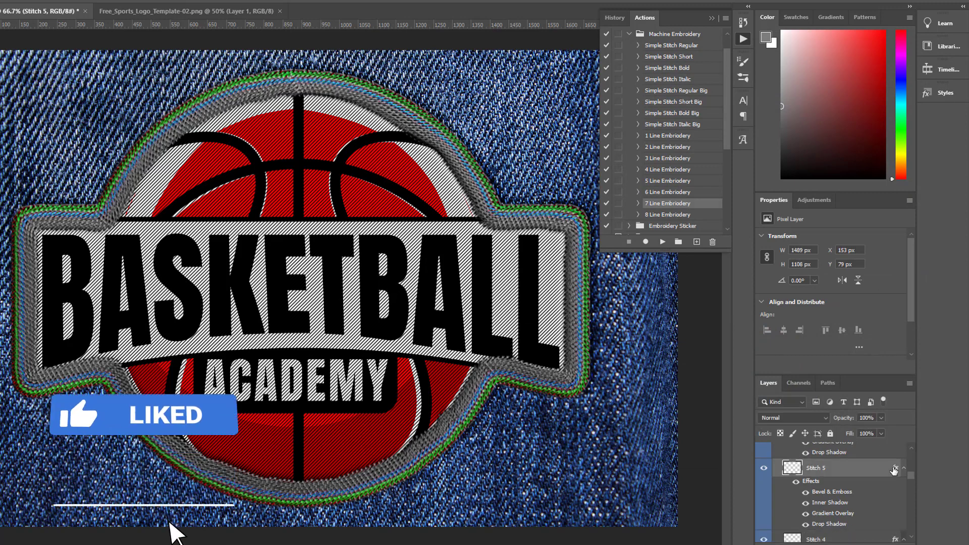
double_click(894, 471)
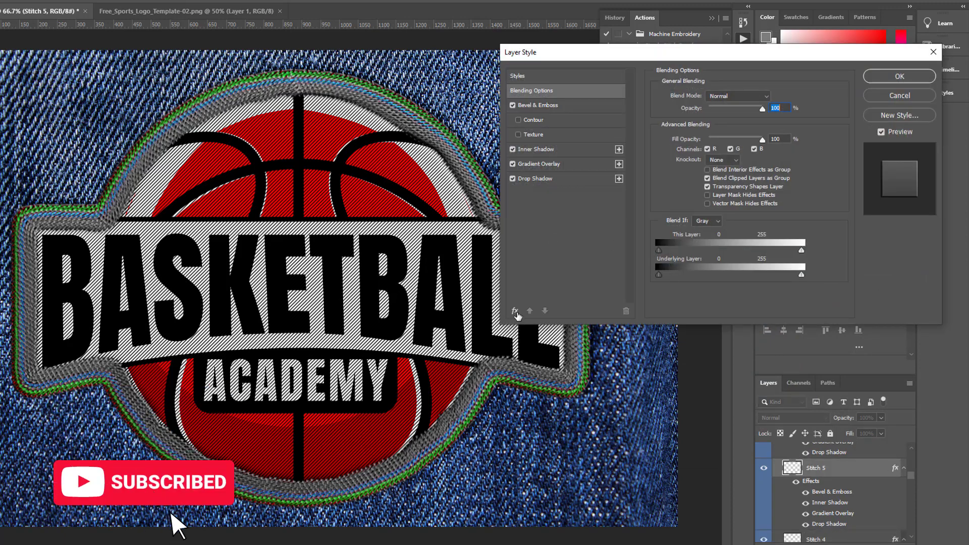
left_click(515, 310)
left_click(540, 396)
left_click(772, 97)
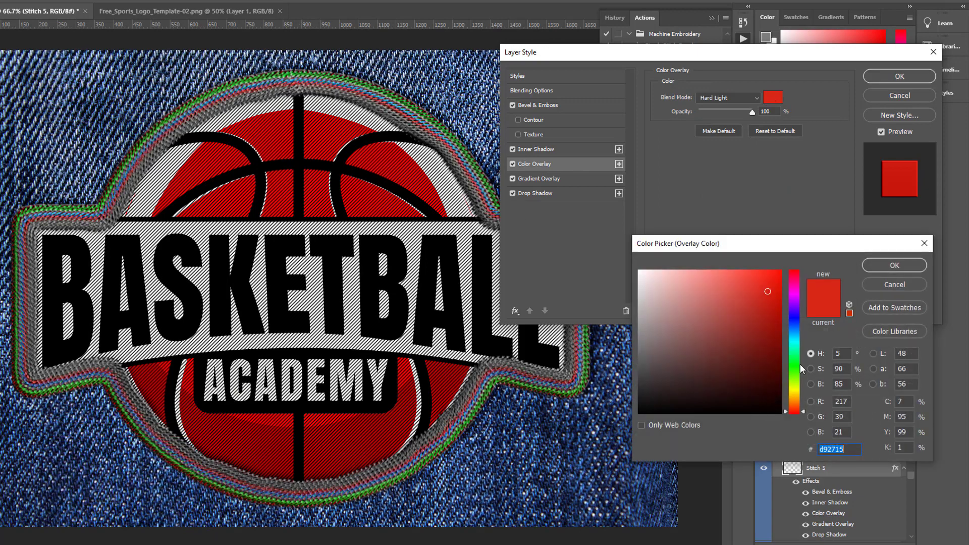
left_click(790, 319)
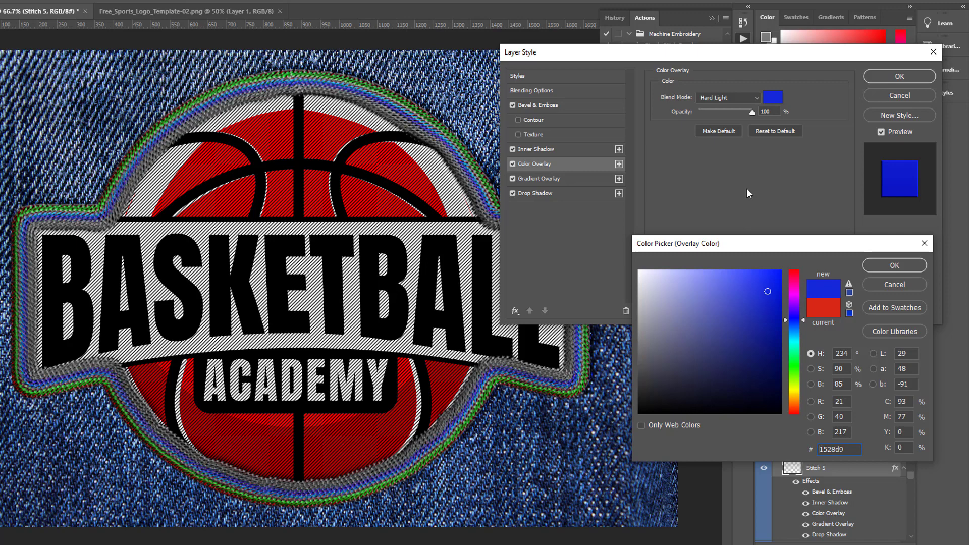
left_click(880, 268)
left_click(907, 77)
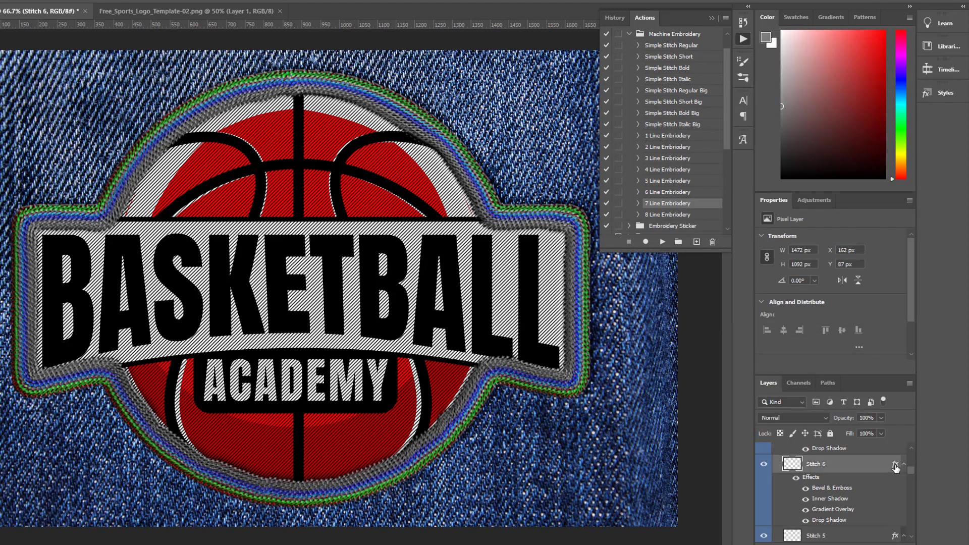
- Give Stitch 6 a red Color Overlay and collapse the Emboidery group
double_click(895, 466)
left_click(520, 314)
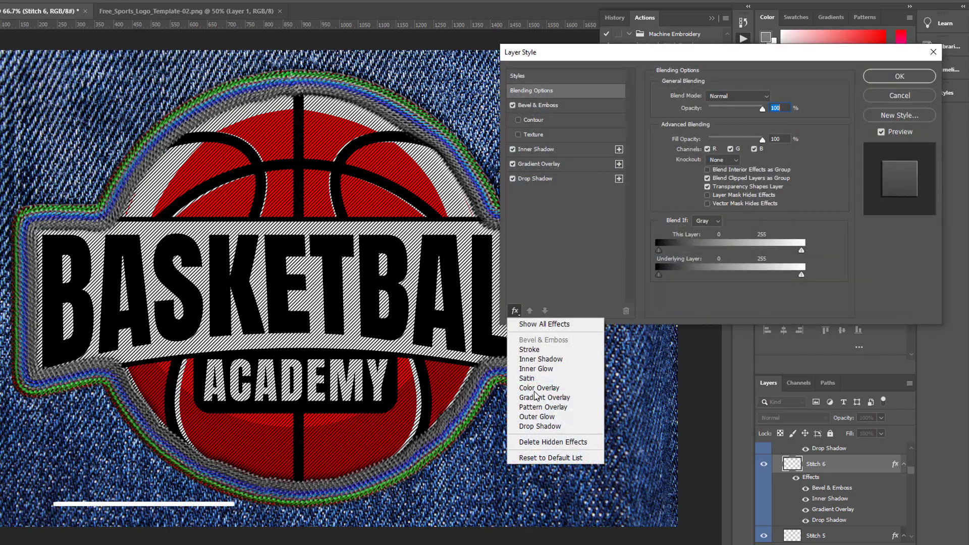
left_click(535, 391)
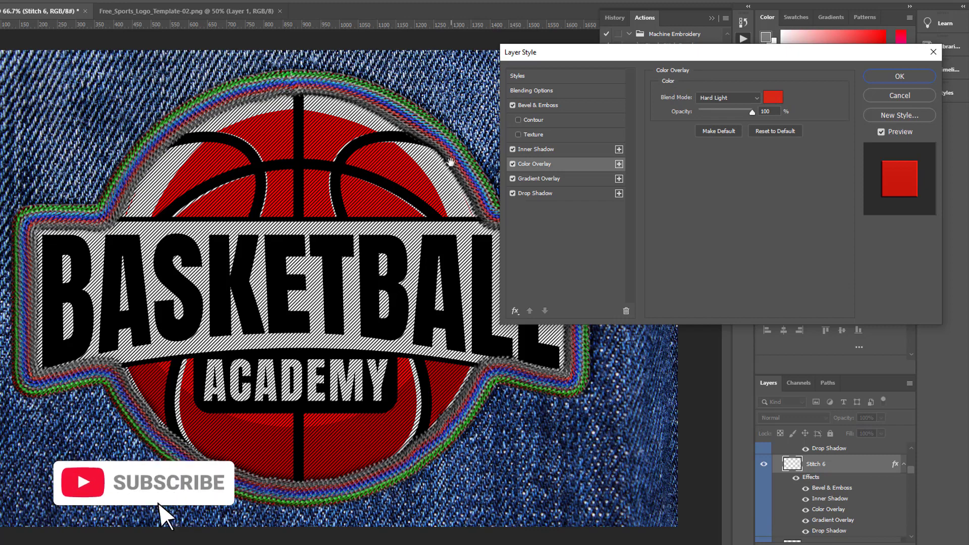
key("Return")
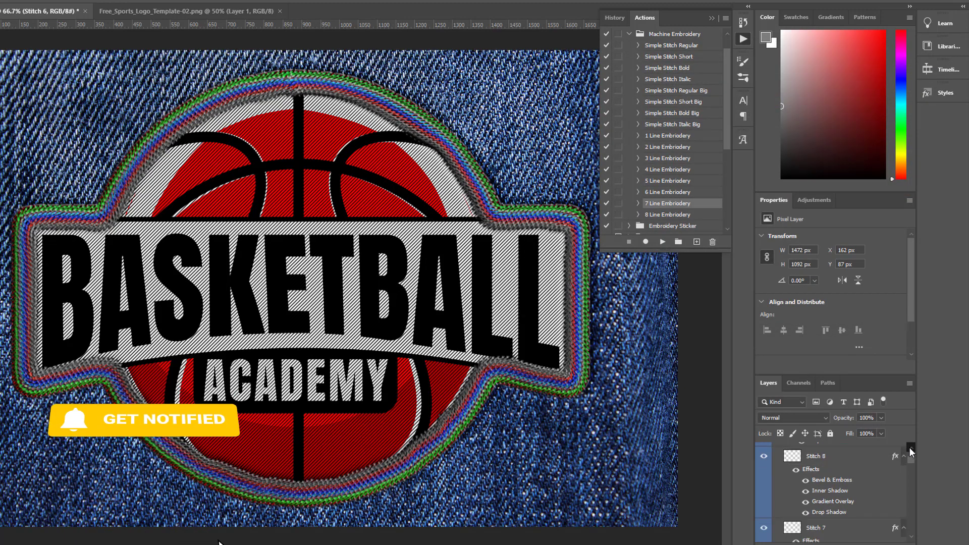
left_click(777, 449)
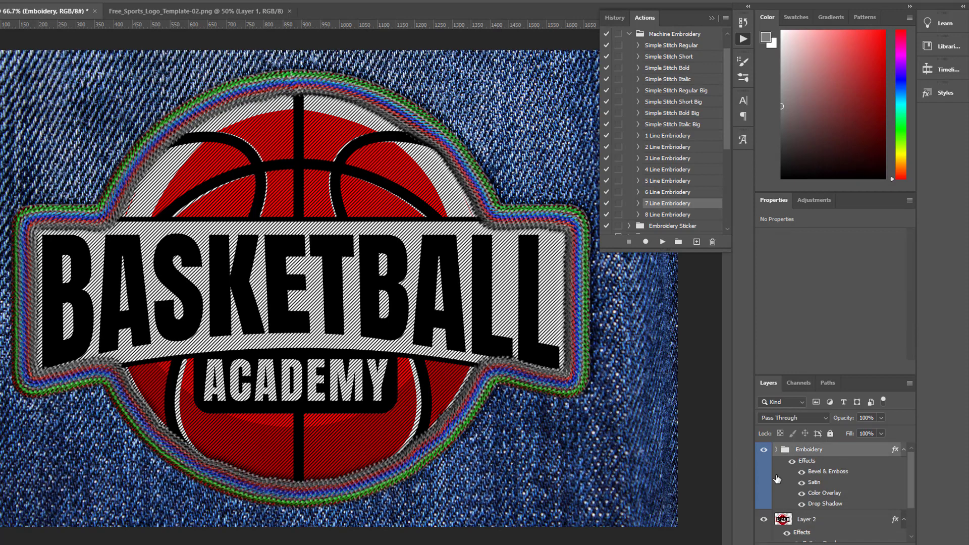
- Add a Multiply Pattern Overlay to the Emboidery group
double_click(896, 450)
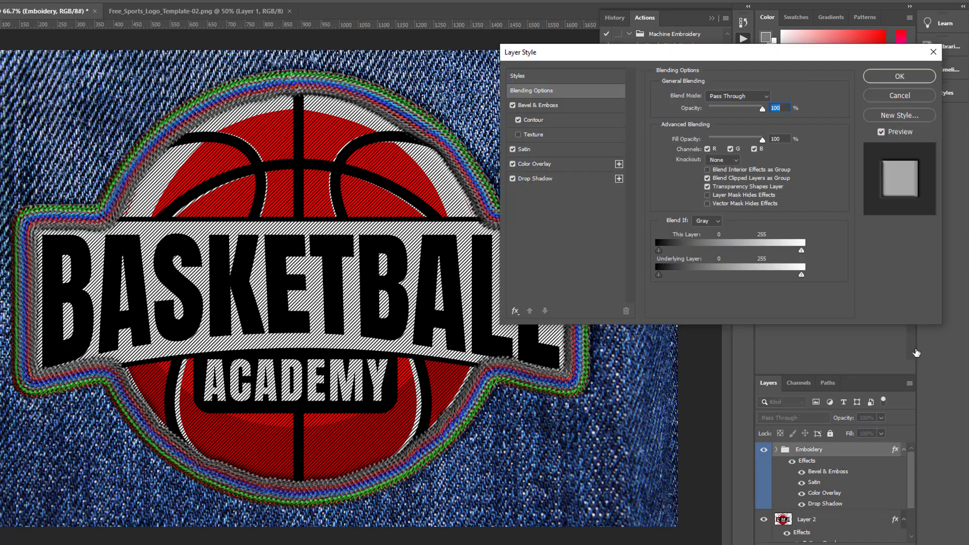
left_click(518, 312)
left_click(550, 408)
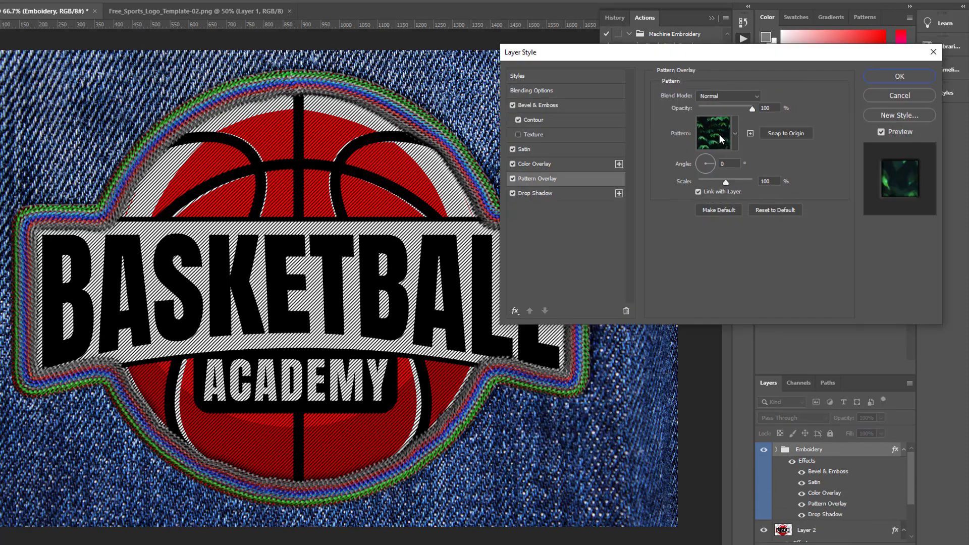
left_click(716, 96)
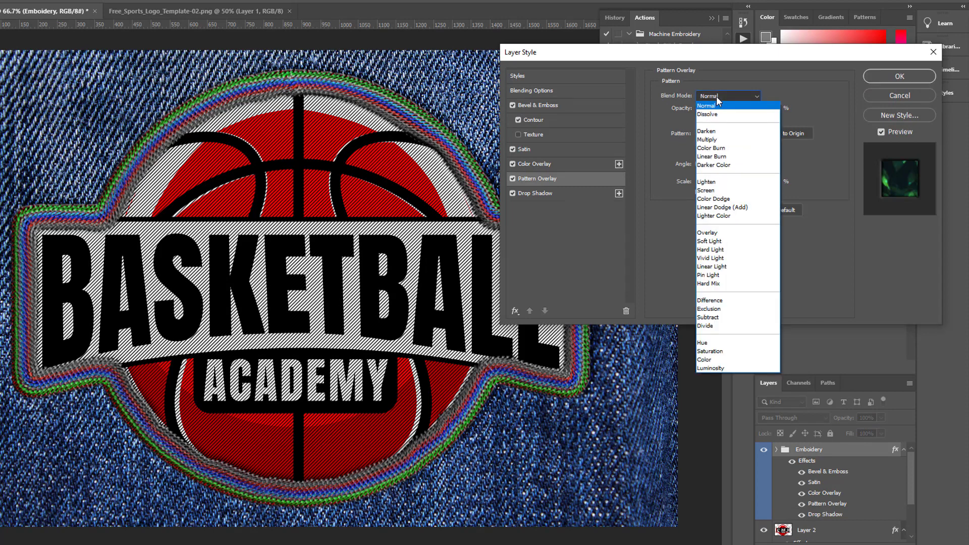
left_click(714, 126)
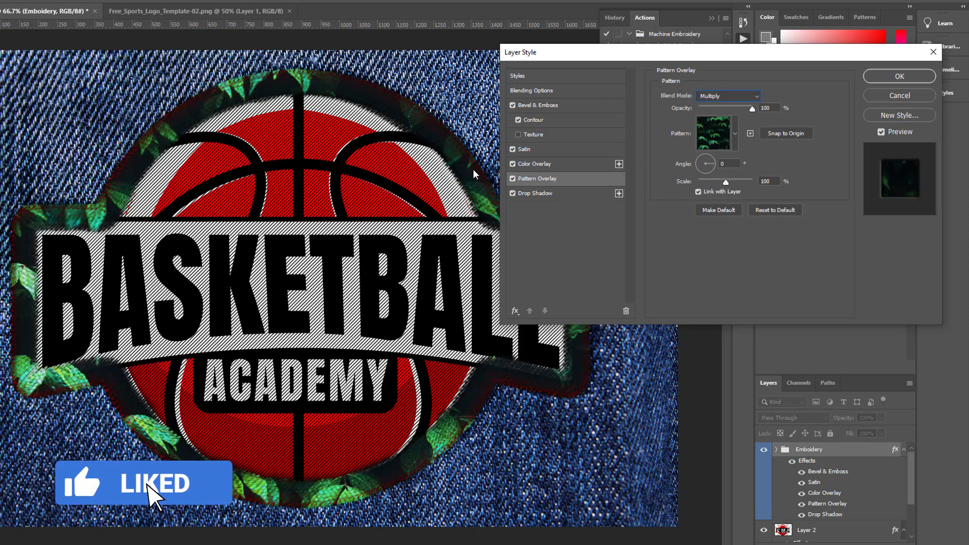
- Choose the light tan Fabric Patterns swatch for the overlay and apply it
left_click(735, 134)
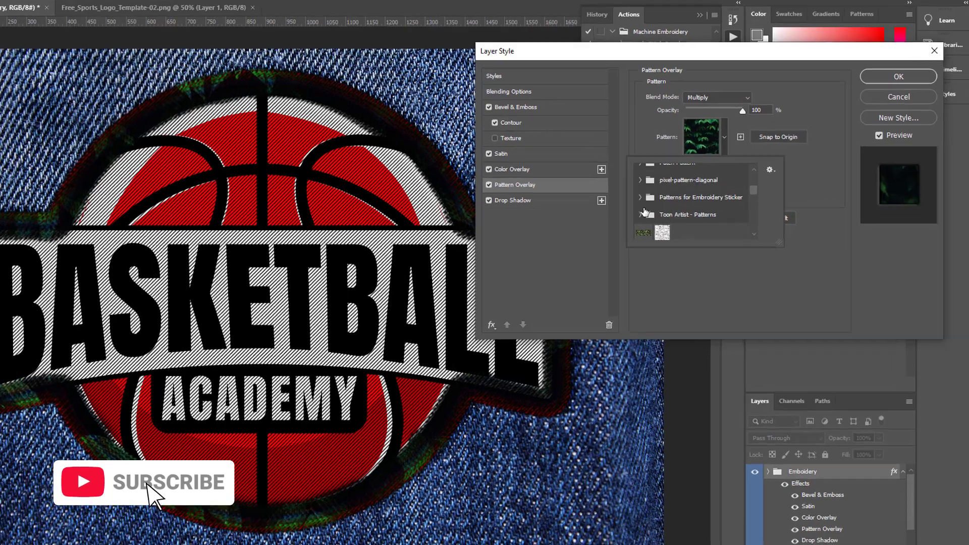
scroll(686, 209, "down", 5)
left_click(689, 207)
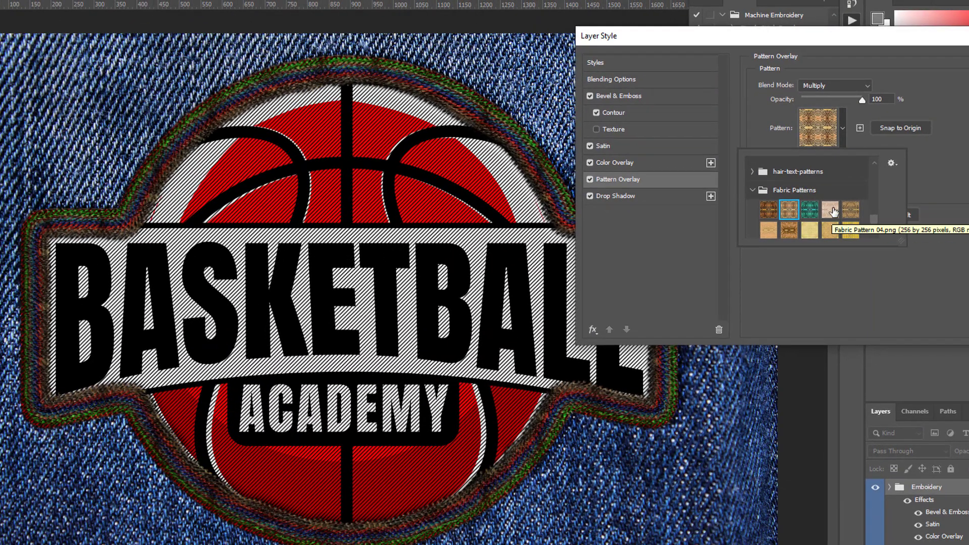
left_click(829, 207)
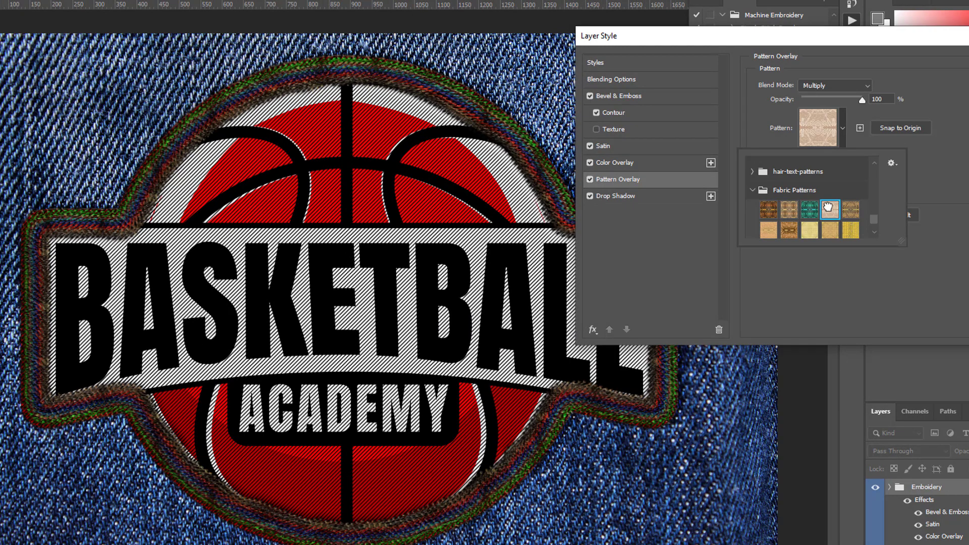
left_click(850, 209)
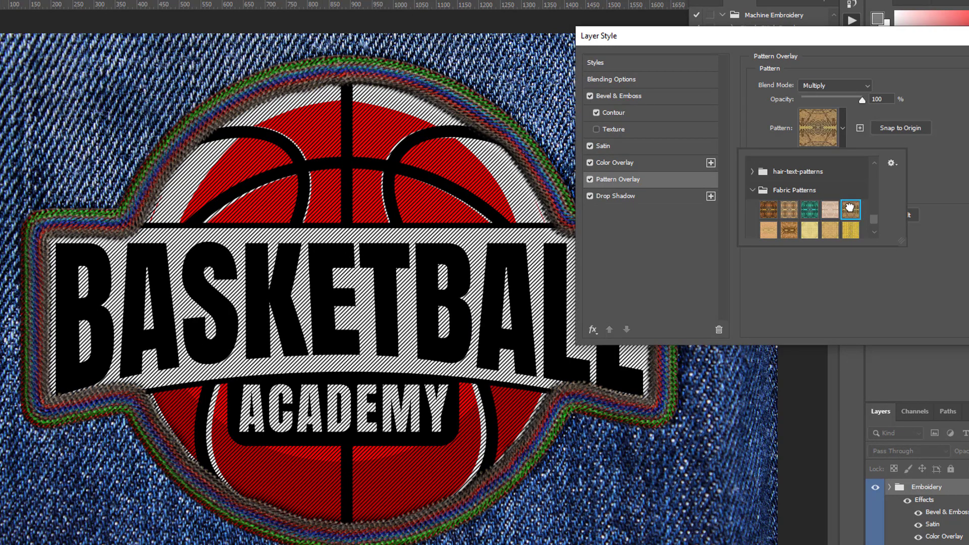
left_click(766, 234)
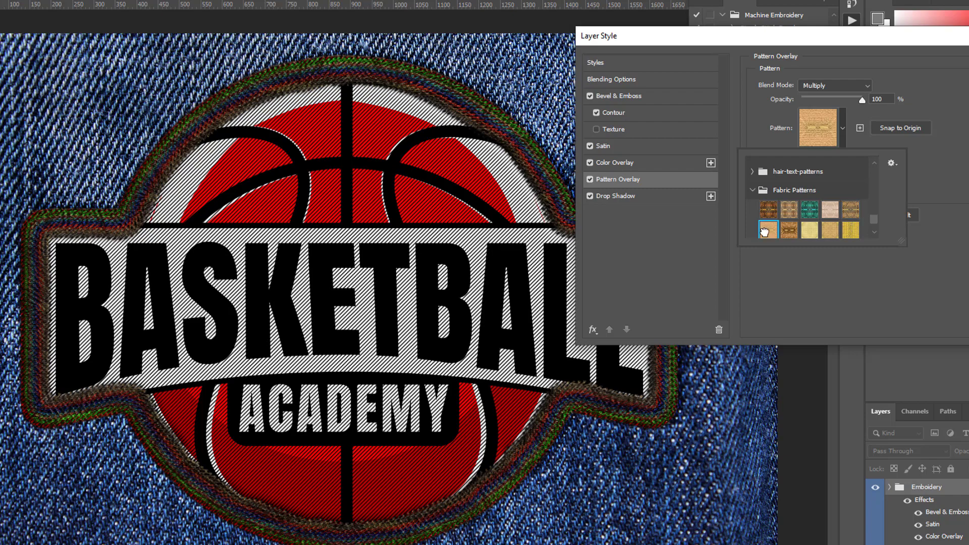
key("Return")
key("Return")
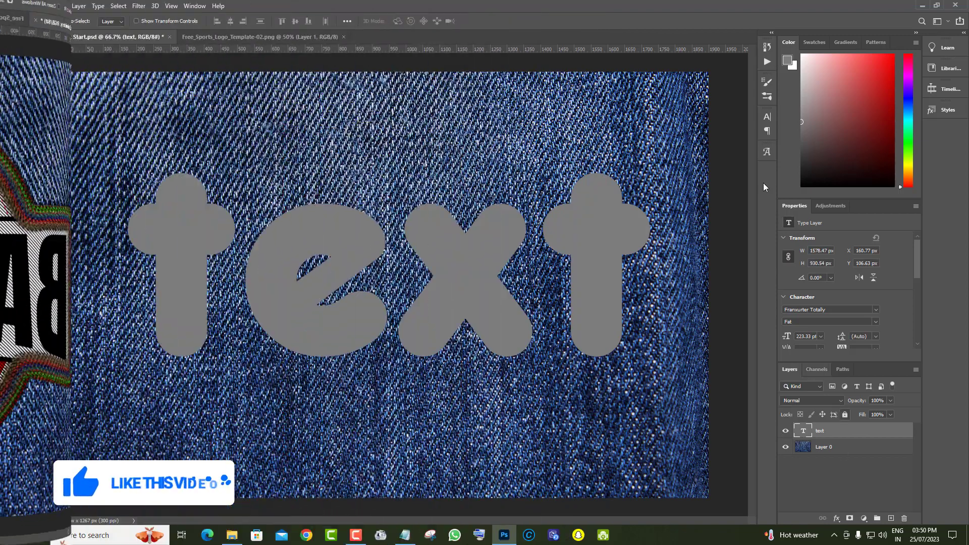
- Run the 1 Line Embroidery action on the text
left_click(767, 61)
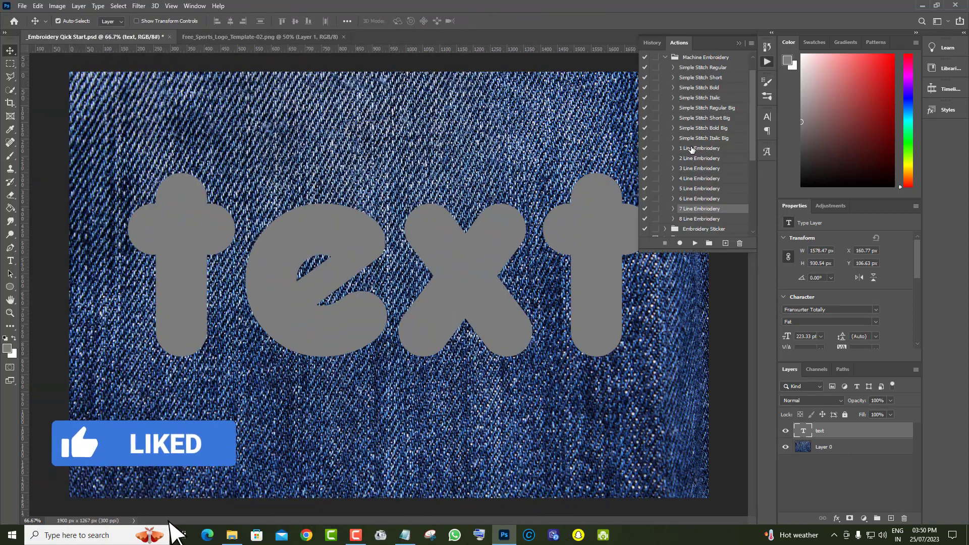
left_click(700, 148)
left_click(695, 244)
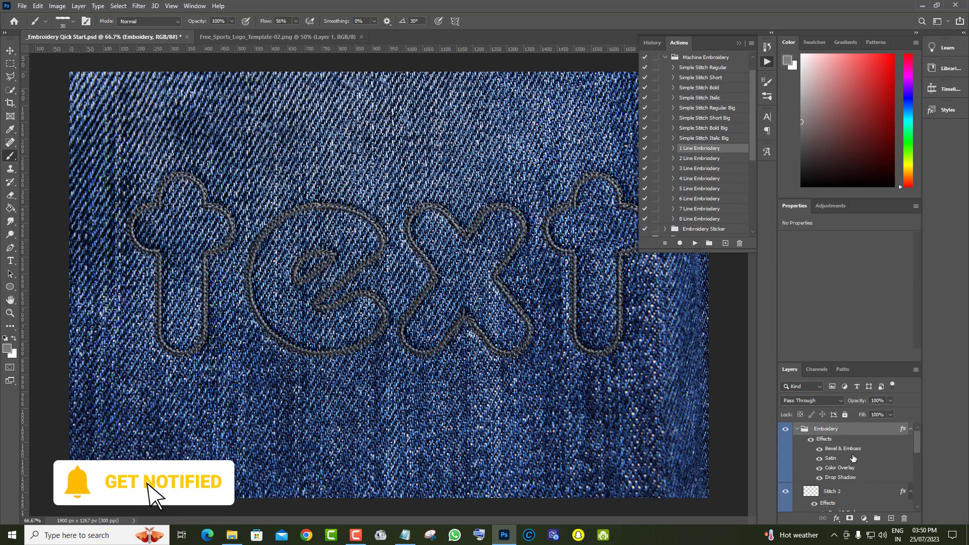
- Show the text layer again and colour its lettering orange
left_click(788, 492)
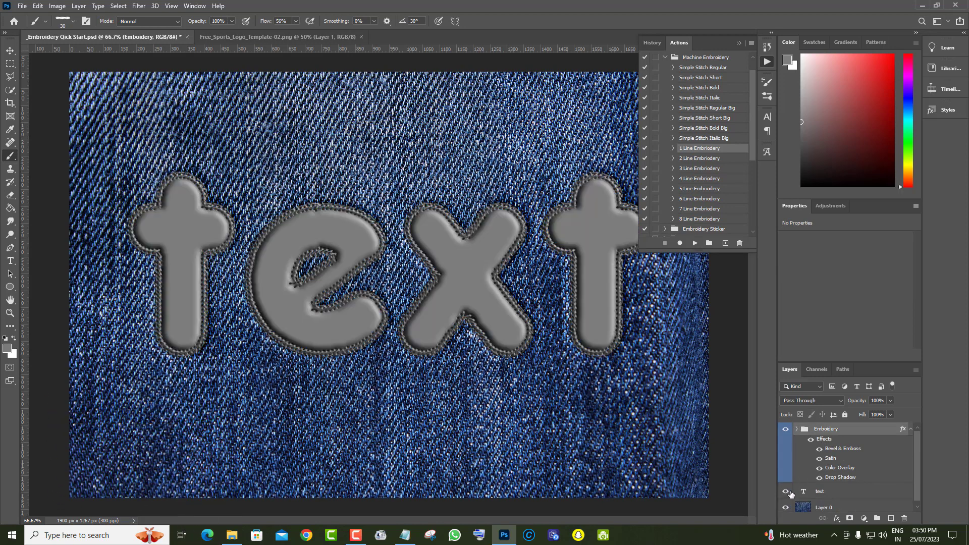
left_click(884, 492)
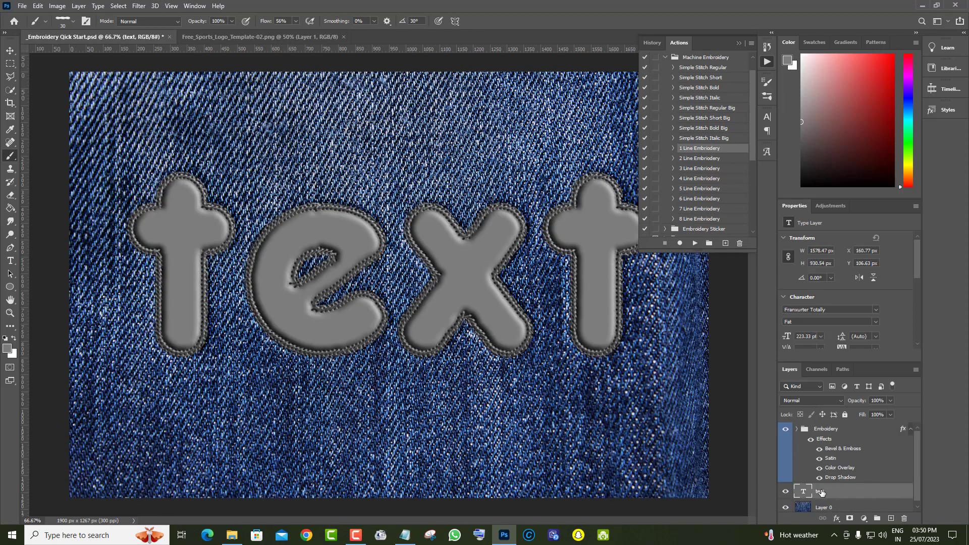
double_click(804, 492)
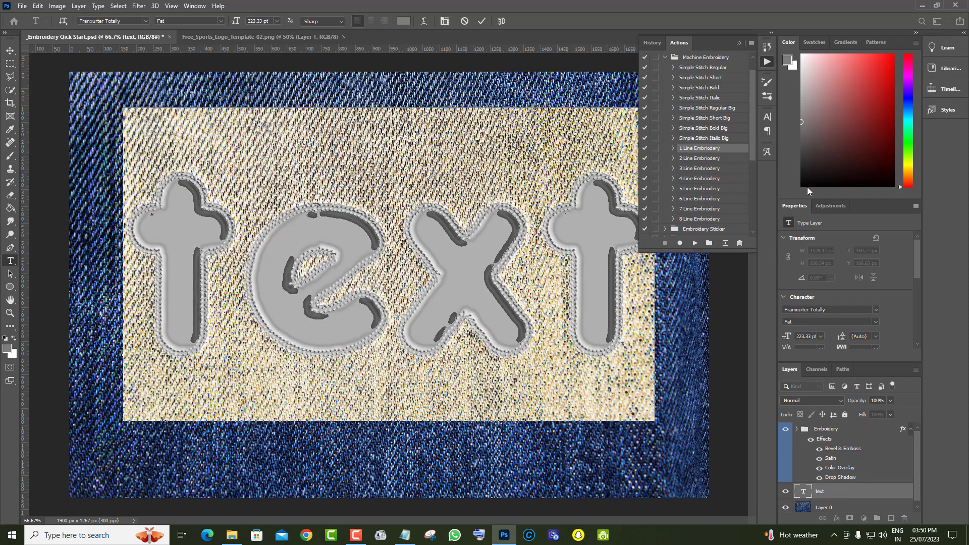
left_click(908, 176)
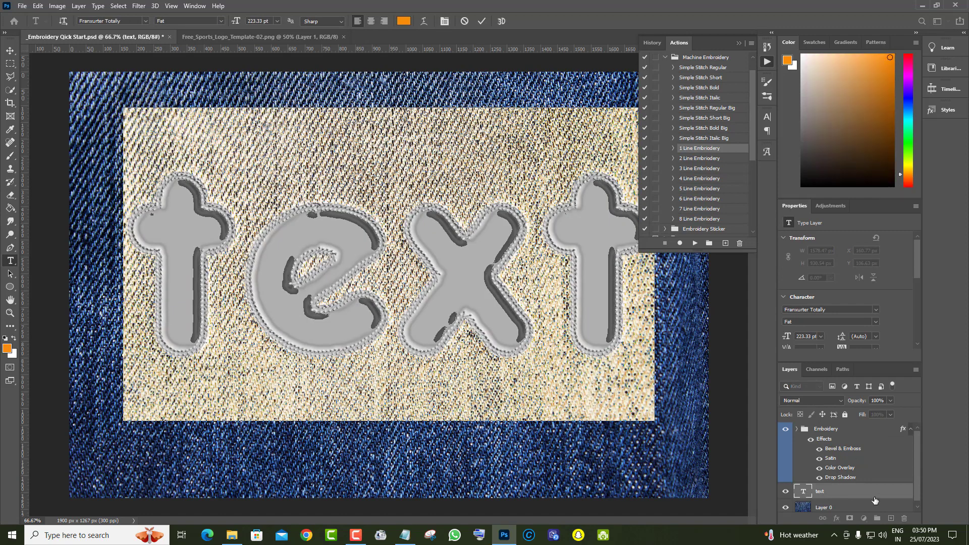
key("ctrl+Return")
- Commit the orange text colour and enable Pattern Overlay on the text layer
key("b")
left_click(743, 44)
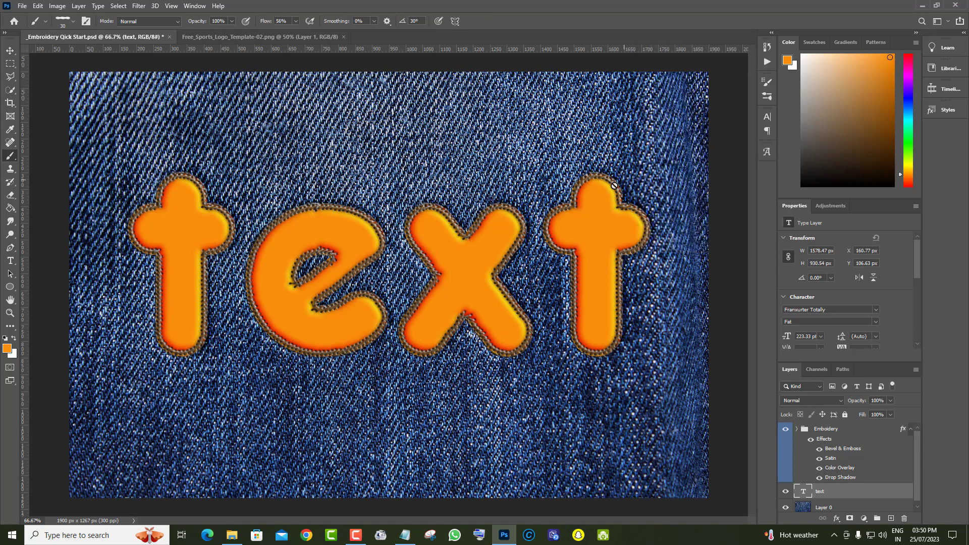
double_click(900, 496)
left_click_drag(707, 87, 835, 29)
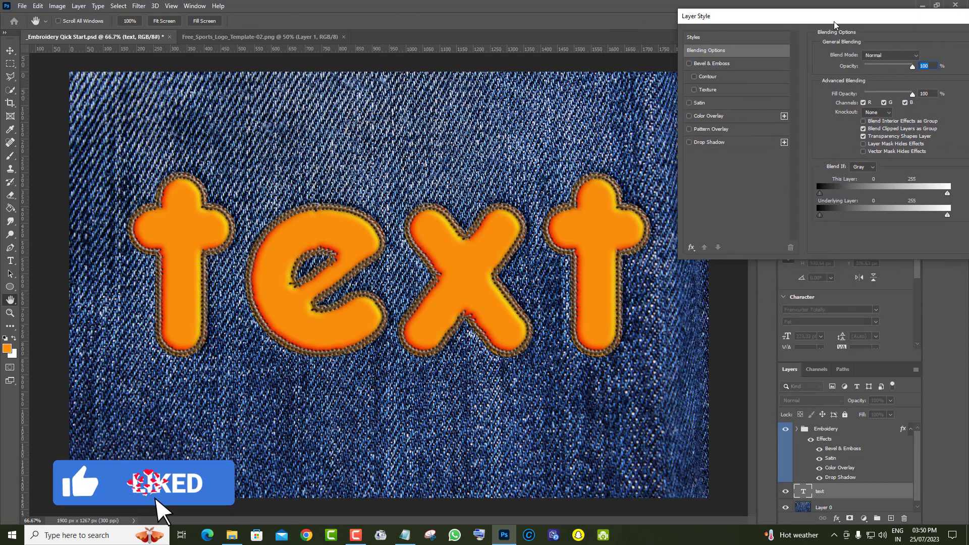
left_click(711, 128)
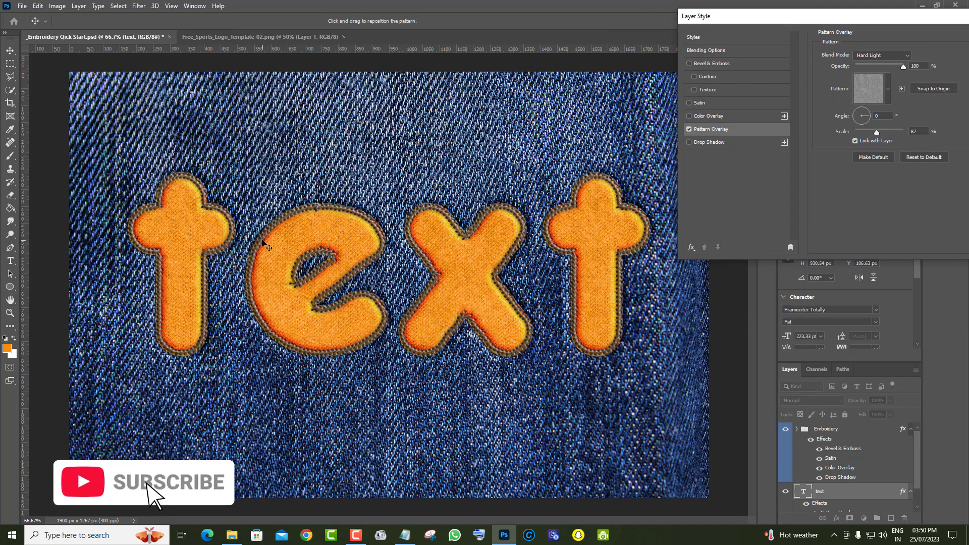
- Apply the diagonal stripe pattern from Patterns for Embroidery Sticker in Multiply at 87% scale
left_click(870, 87)
left_click(818, 132)
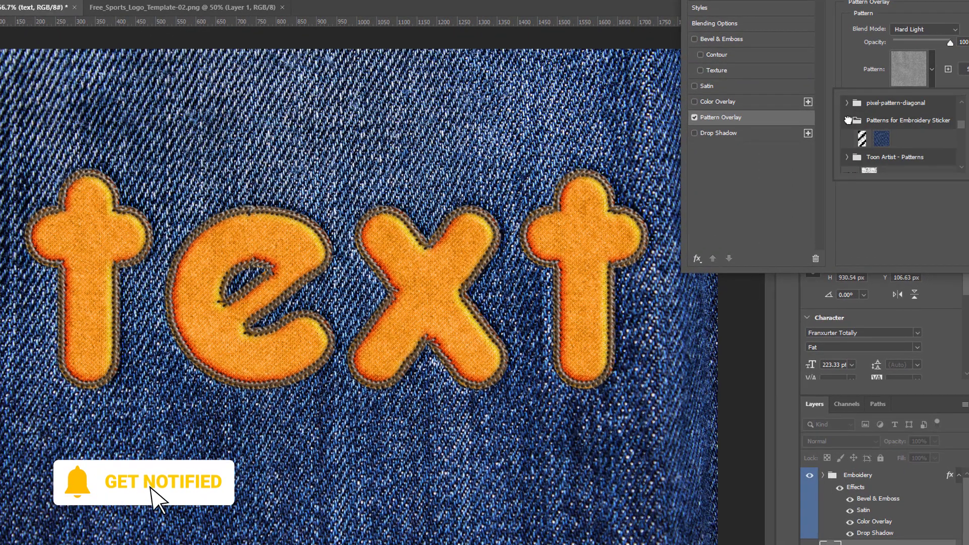
left_click(884, 141)
double_click(862, 138)
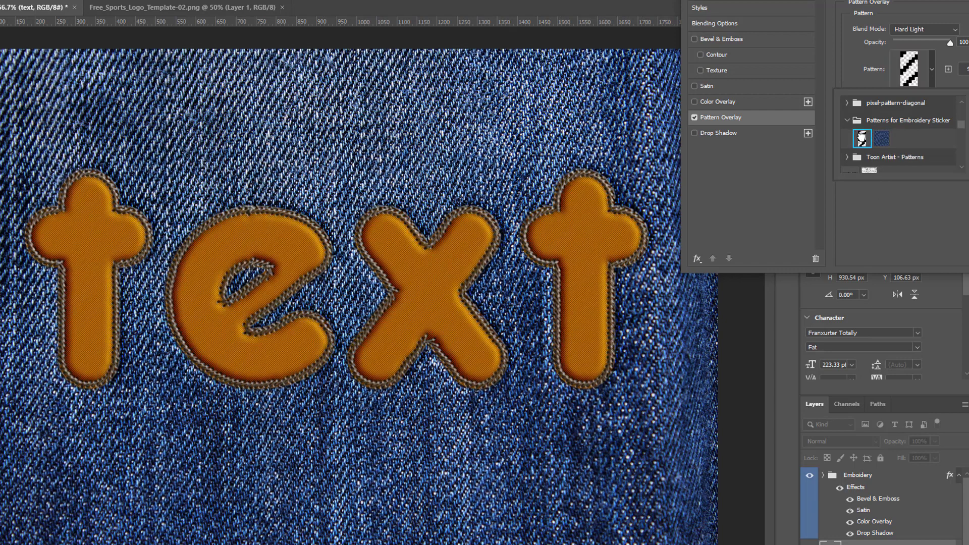
left_click_drag(921, 120, 918, 119)
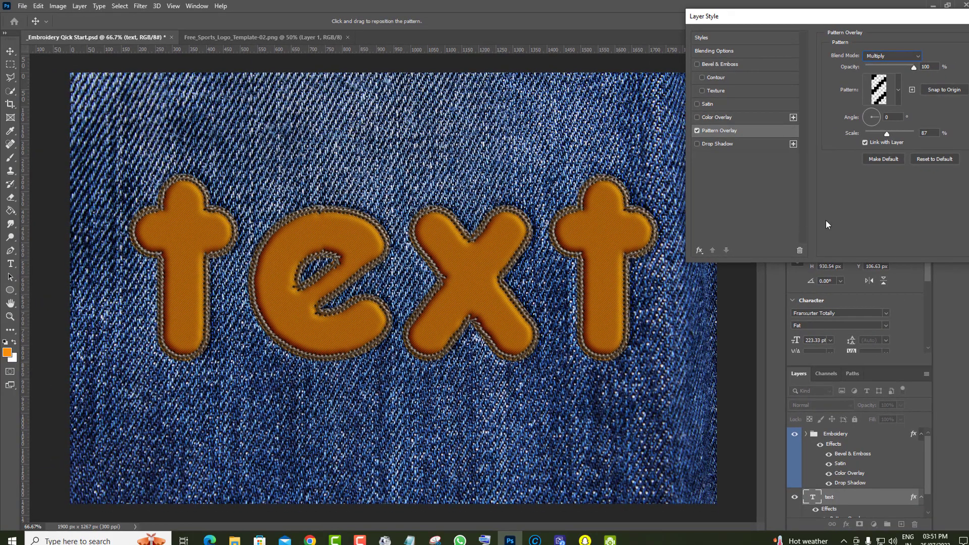
left_click_drag(901, 16, 782, 23)
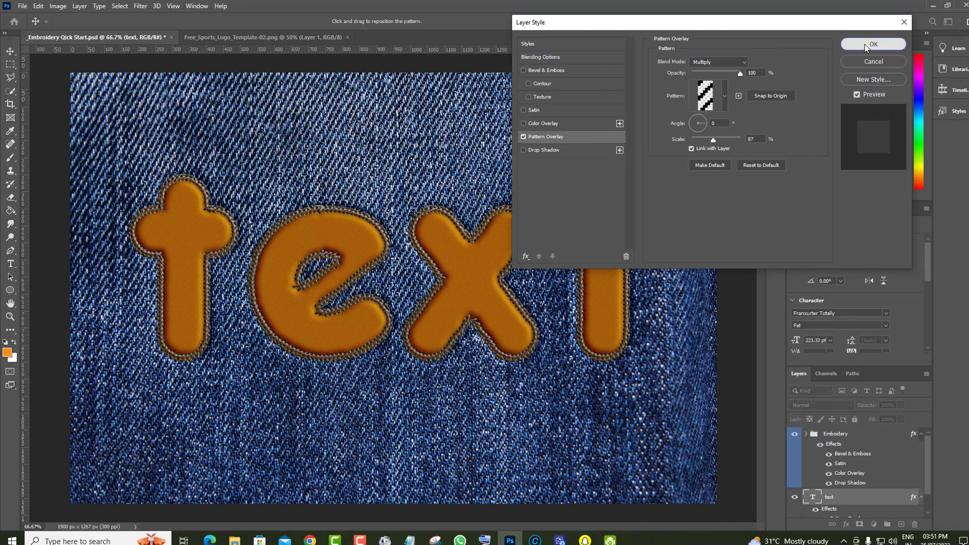
left_click(864, 44)
left_click(913, 436)
- Try light, red and orange stitching colours in the Embroidery group's Color Overlay
double_click(913, 437)
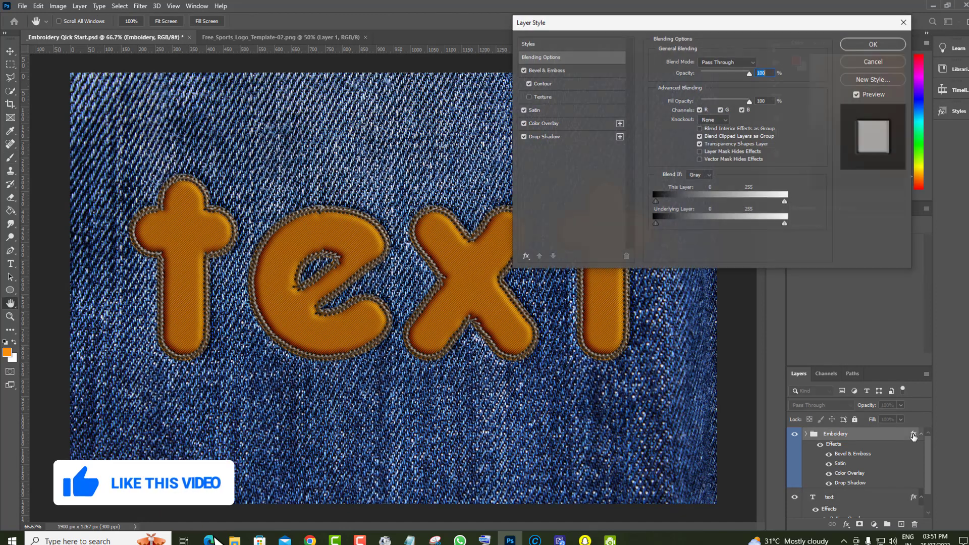
left_click(543, 123)
left_click(760, 64)
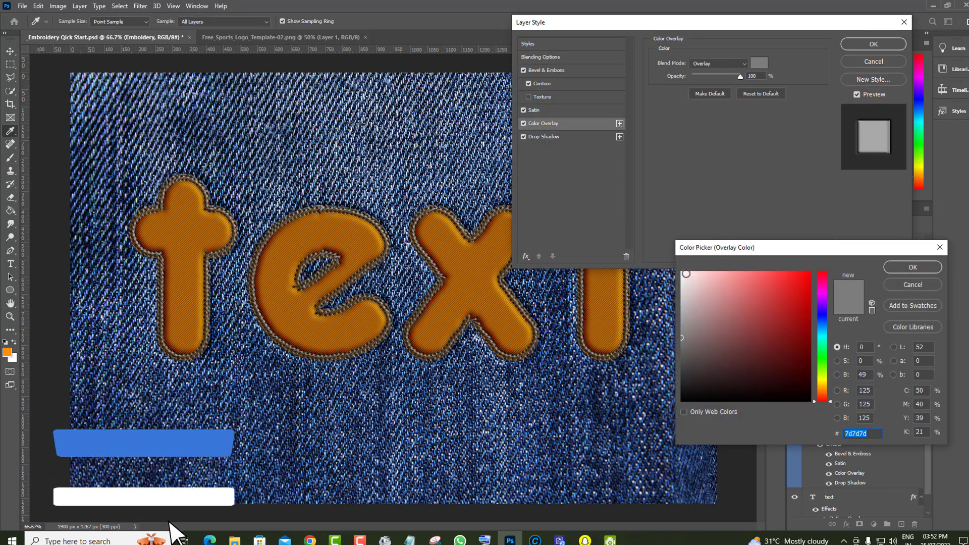
left_click(311, 216)
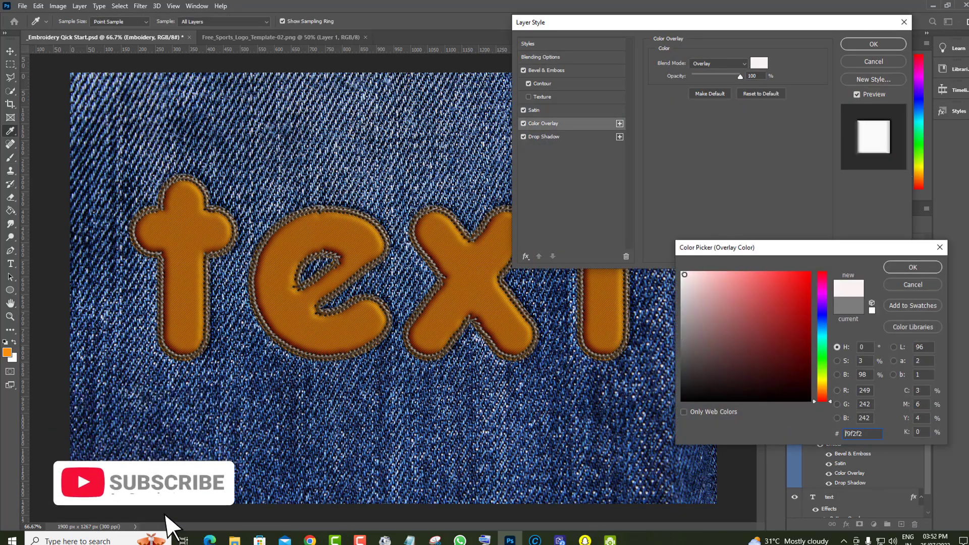
left_click(805, 273)
left_click(822, 392)
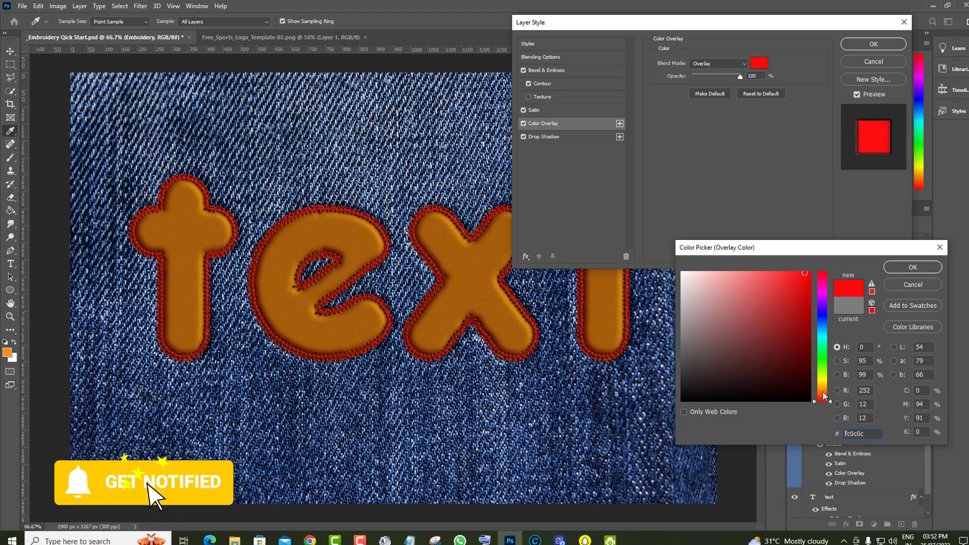
- Settle on bright green stitching, then delete the Embroidery group
left_click(822, 367)
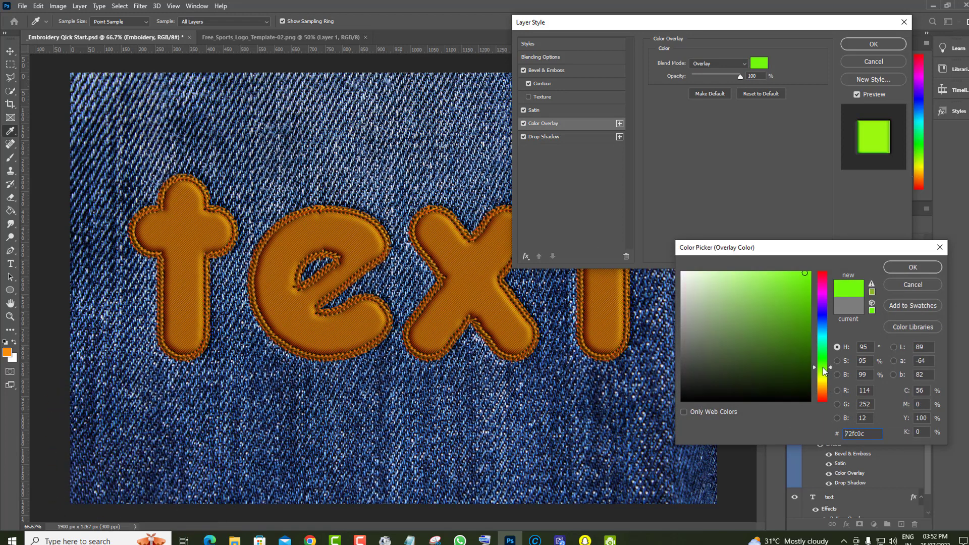
left_click(802, 338)
left_click(806, 287)
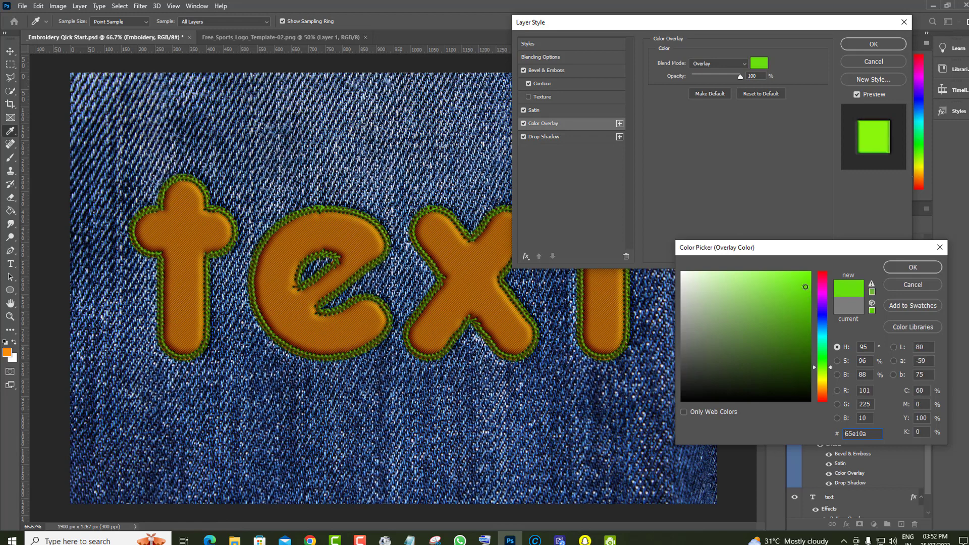
left_click(913, 267)
left_click(884, 45)
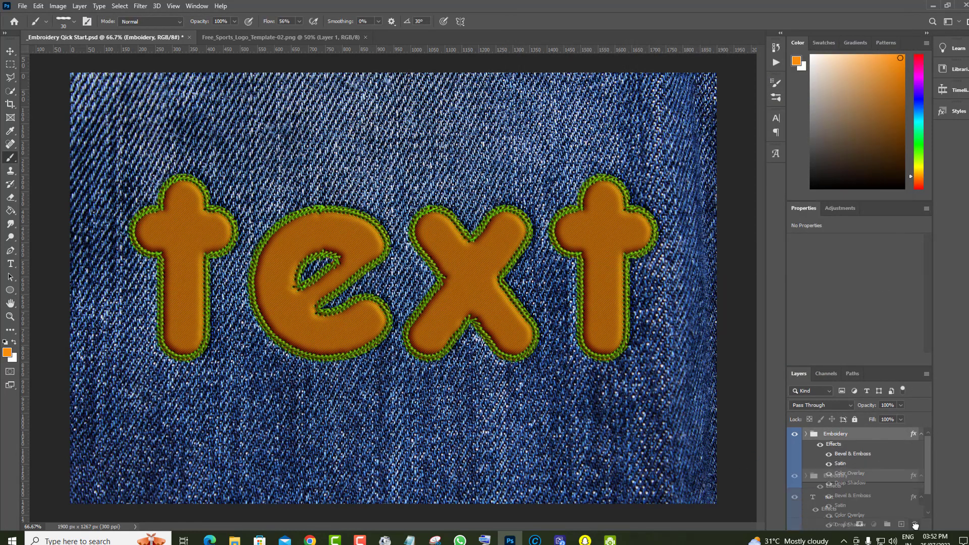
left_click_drag(915, 526, 915, 526)
left_click(776, 62)
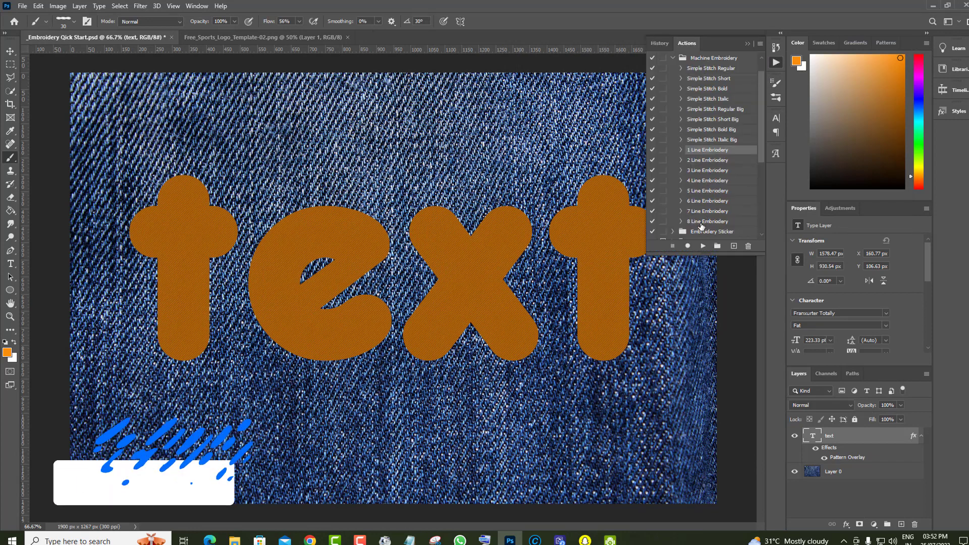
- Run the 8 Line Embroidery action on the word text
left_click(709, 222)
left_click(703, 246)
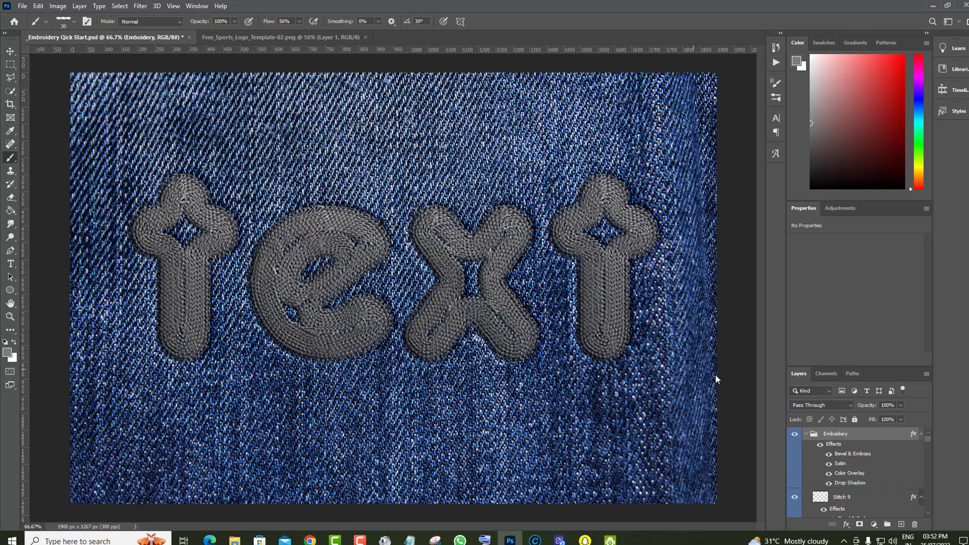
- Change the Embroidery group's Color Overlay thread colour to saturated orange
double_click(914, 435)
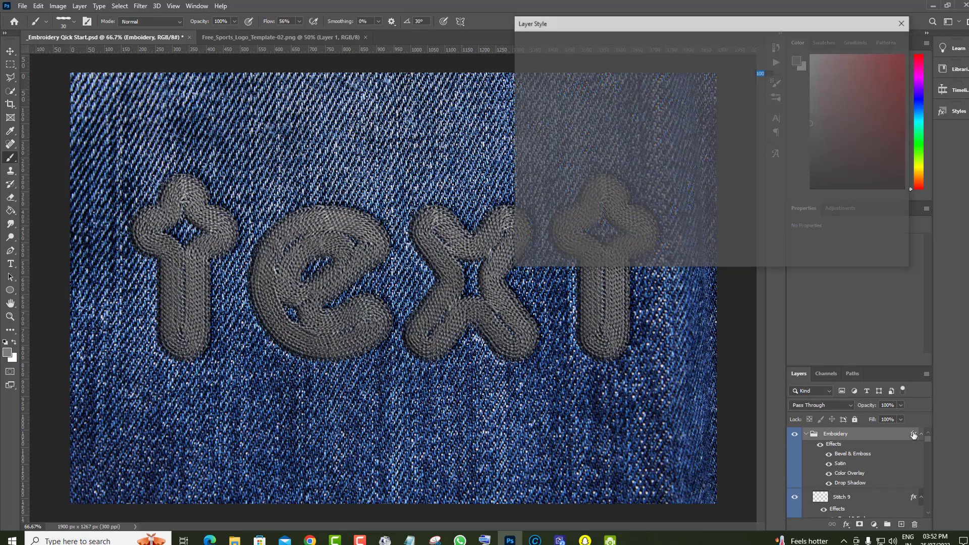
left_click(551, 126)
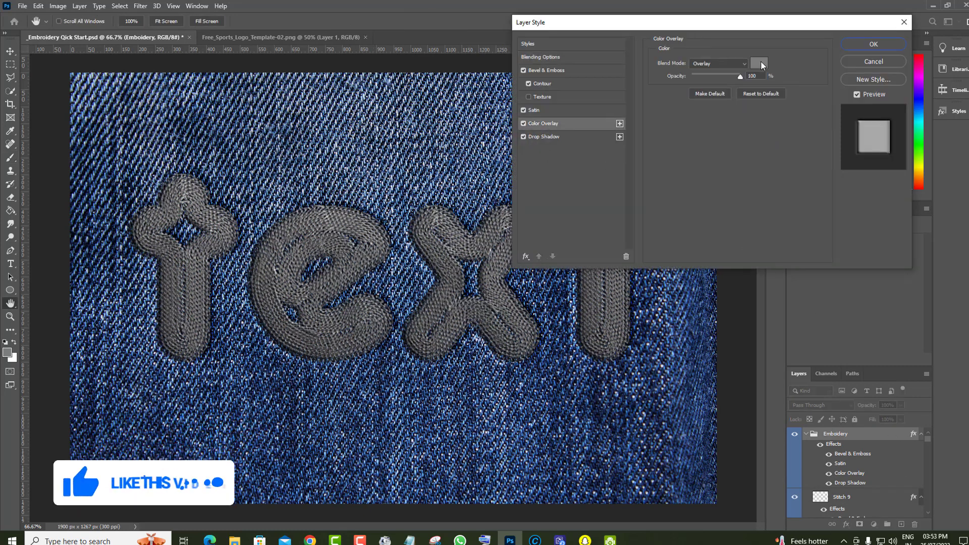
left_click(759, 64)
left_click(828, 392)
left_click(808, 275)
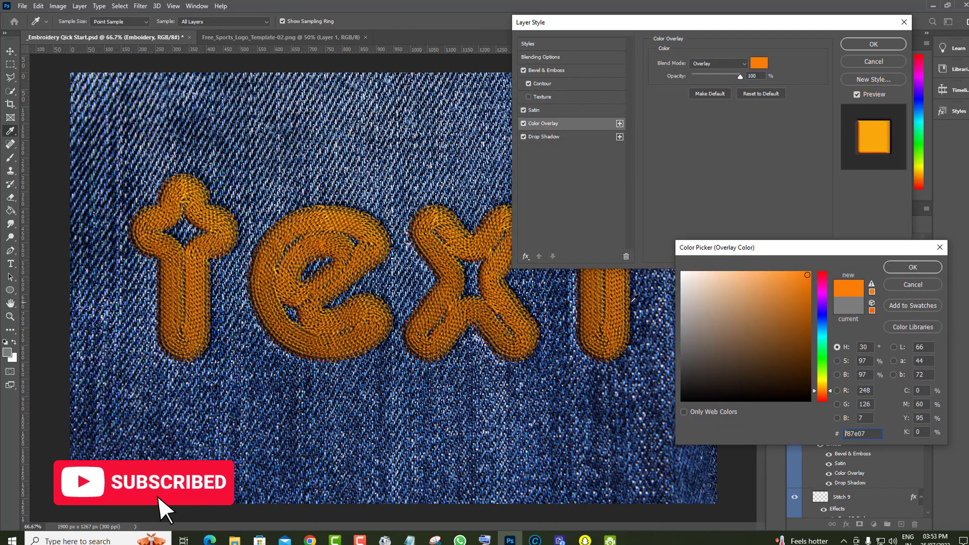
left_click(912, 267)
mouse_move(617, 24)
left_mouse_down()
mouse_move(734, 29)
mouse_move(681, 29)
left_mouse_up()
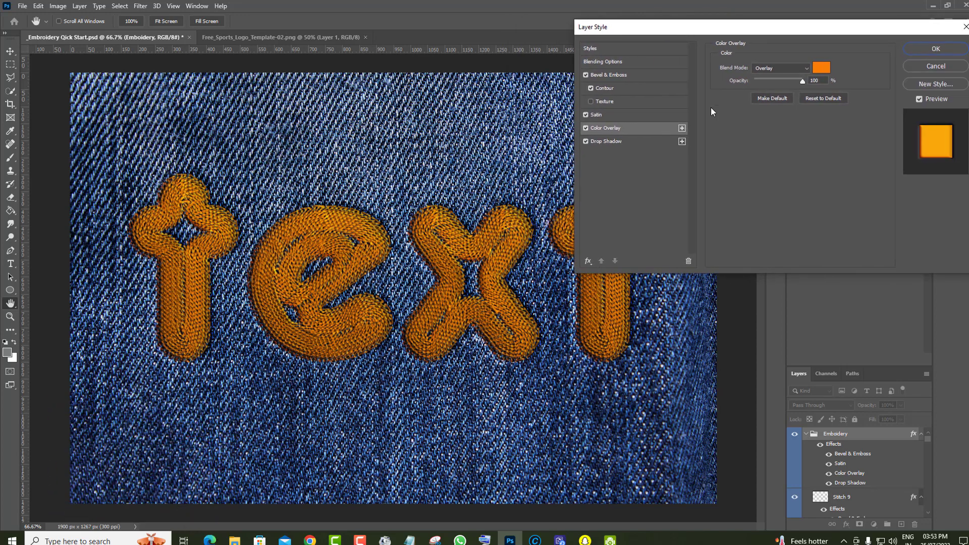
- Preview blue, orange and magenta thread colours in the Color Picker
left_click(821, 68)
left_click(825, 323)
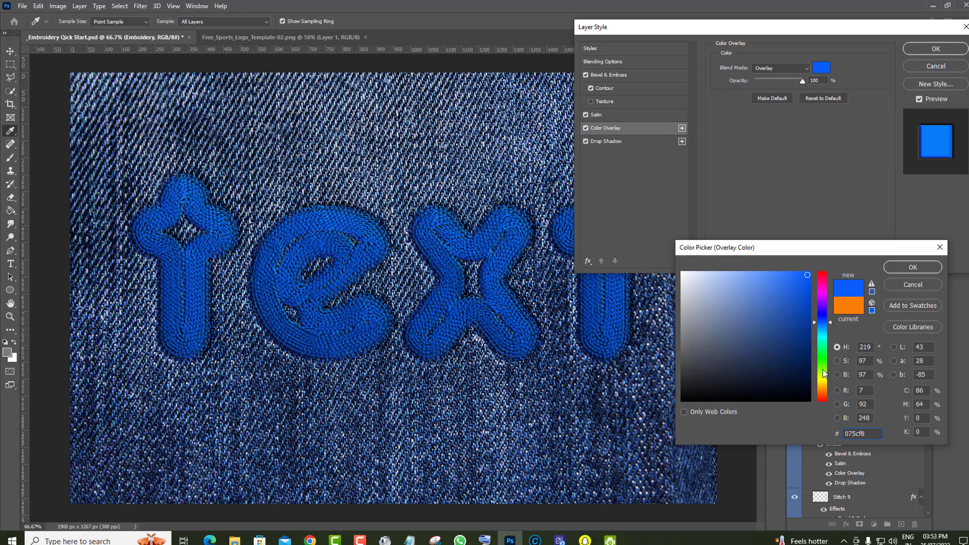
left_click(823, 389)
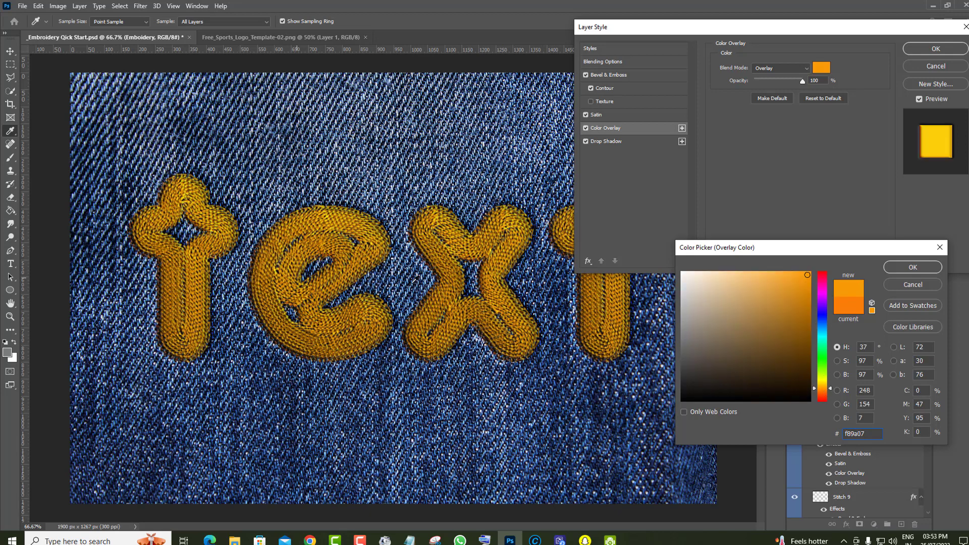
left_click(819, 287)
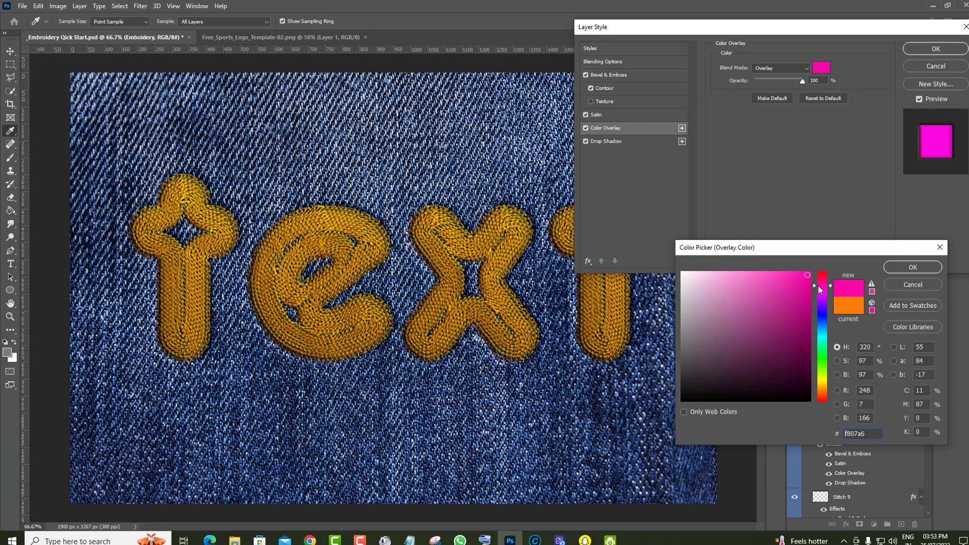